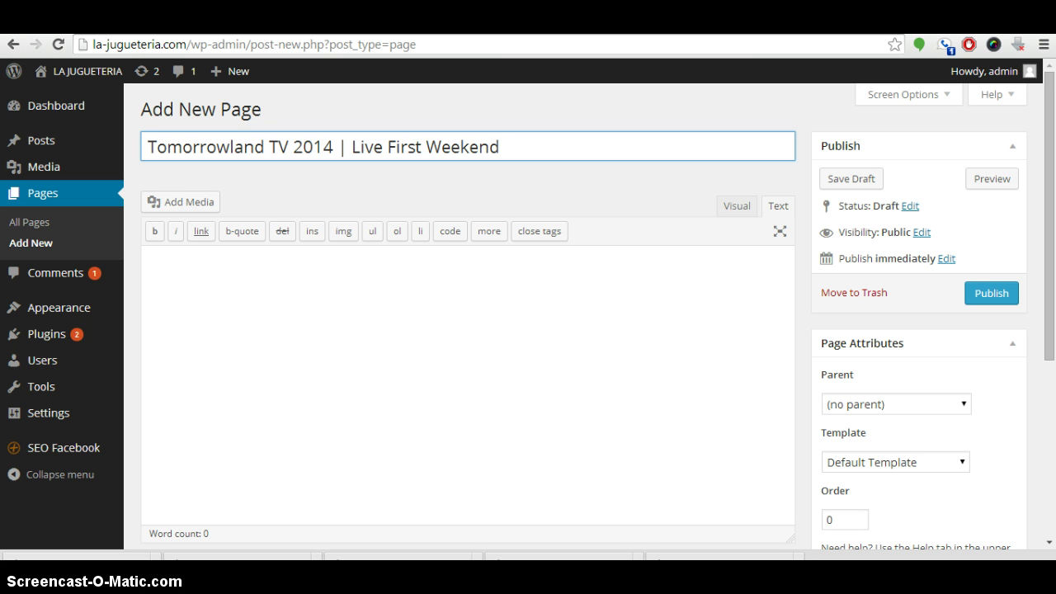
Step: Switch to the YouTube page of the Tomorrowland TV 2014 live video and copy its 560 × 315 iframe embed code
{"action": "key", "text": "ctrl+Tab"}
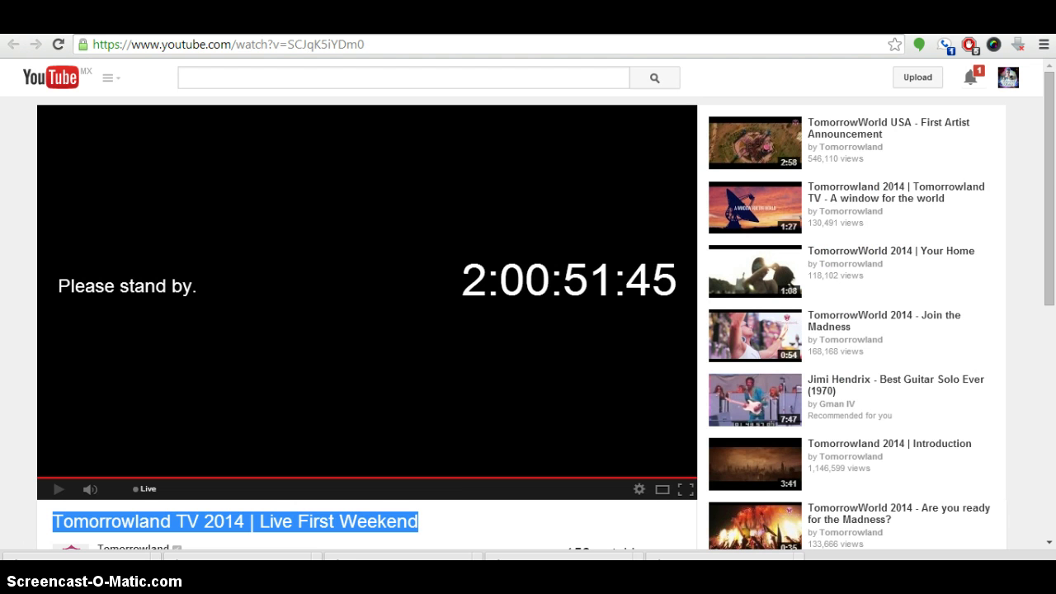
{"action": "scroll", "coordinate": [346, 376], "scroll_direction": "down", "scroll_amount": 3}
{"action": "scroll", "coordinate": [354, 413], "scroll_direction": "down", "scroll_amount": 1}
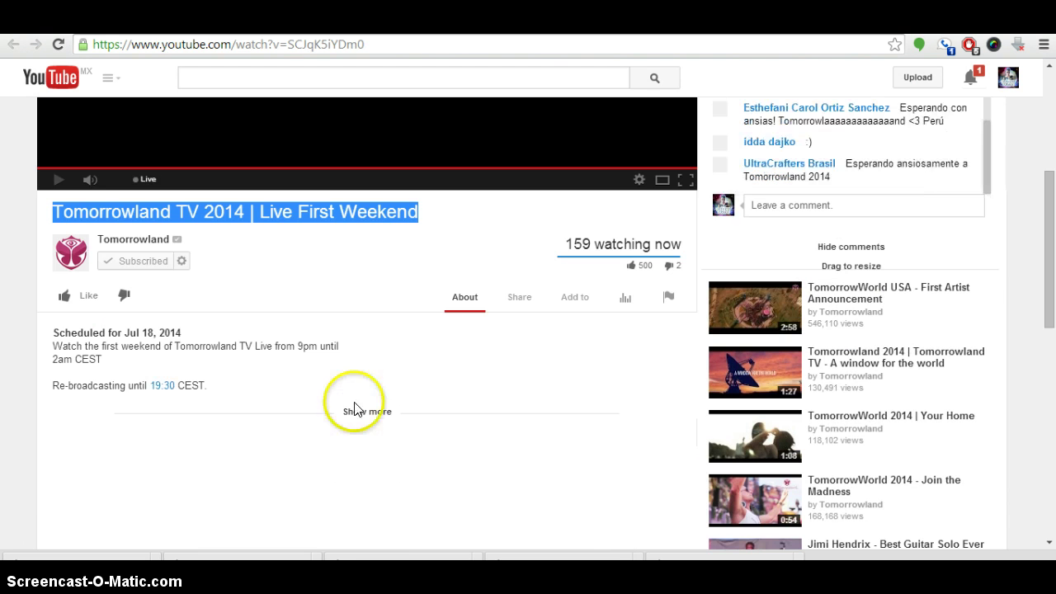
{"action": "left_click", "coordinate": [517, 300]}
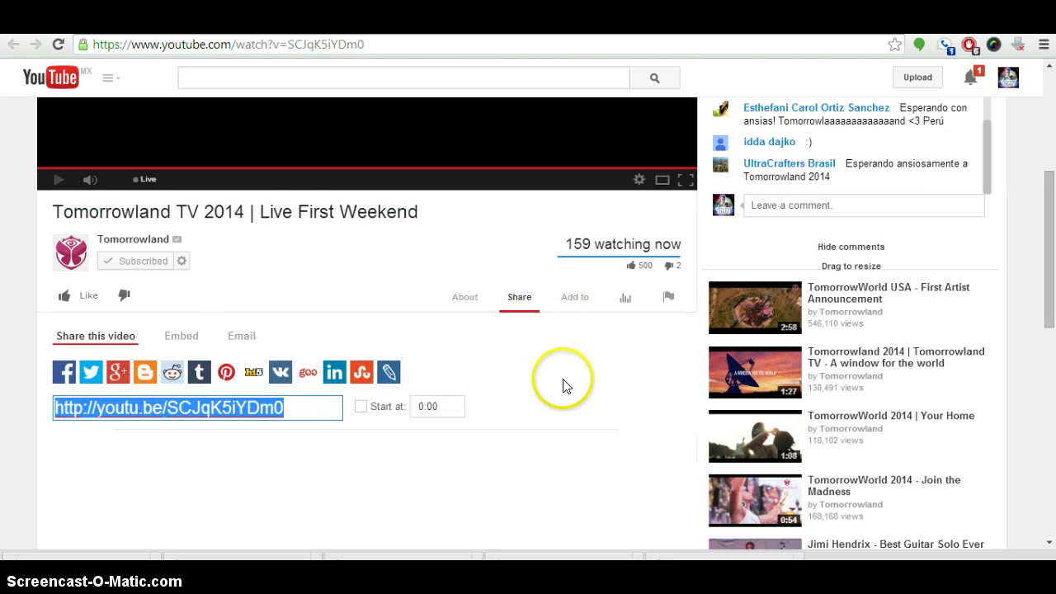
{"action": "left_click", "coordinate": [183, 338]}
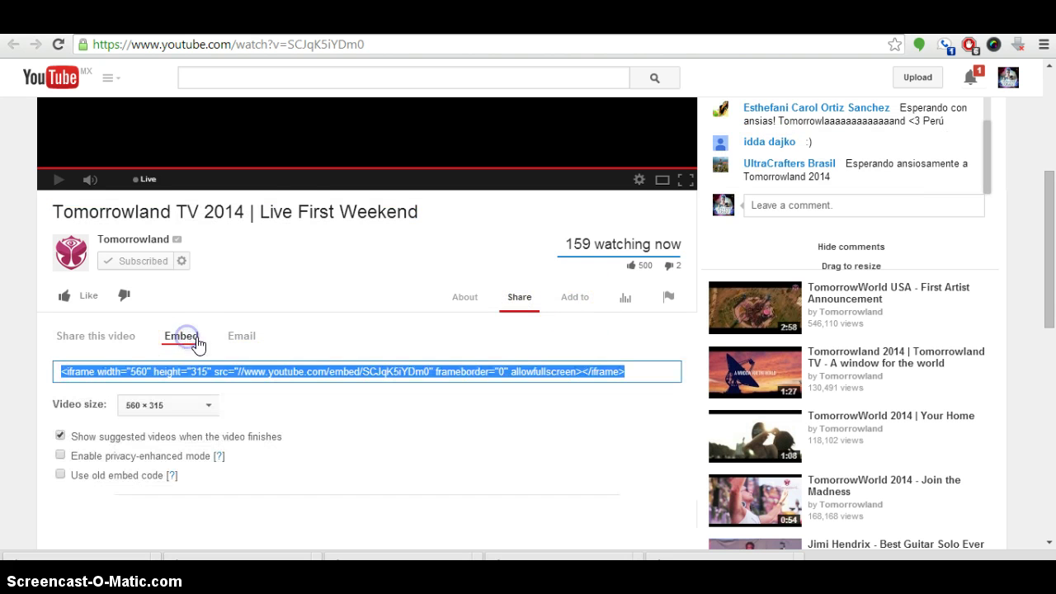
{"action": "left_click", "coordinate": [243, 371]}
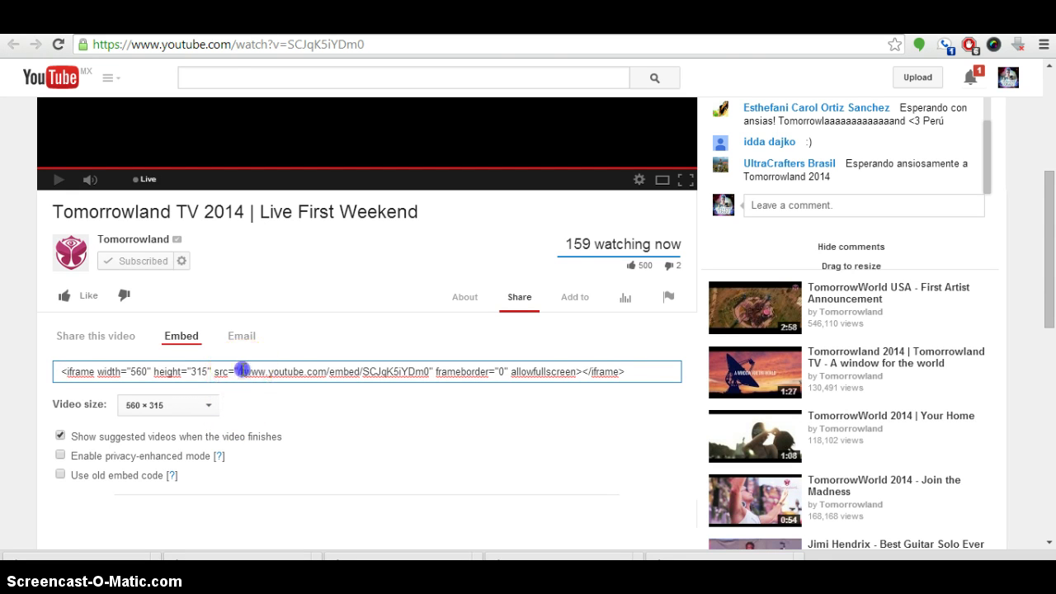
{"action": "left_click", "coordinate": [240, 370]}
{"action": "key", "text": "ctrl+c"}
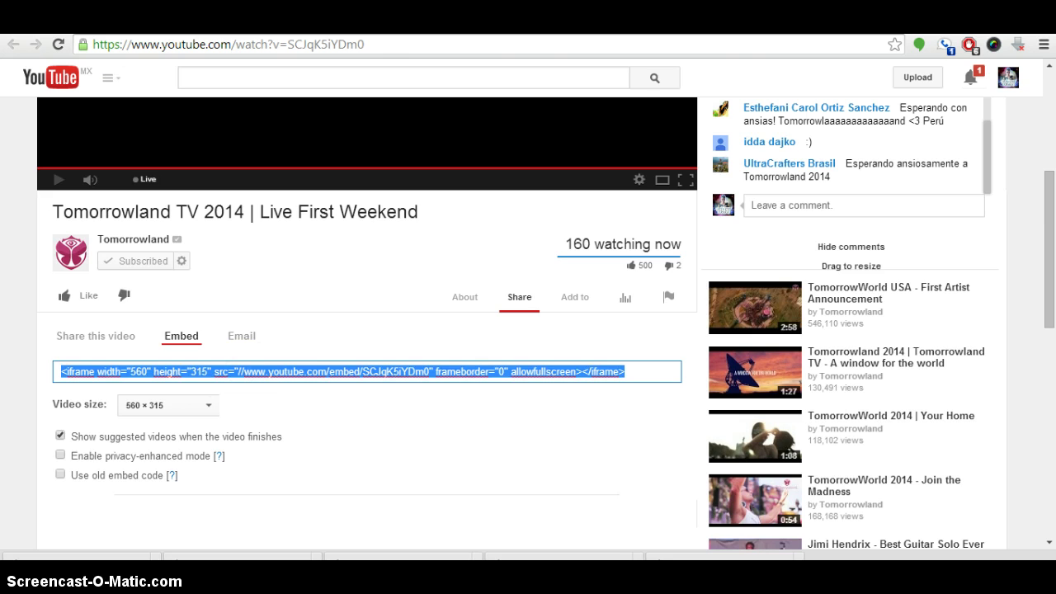
Step: Return to the new WordPress page, paste the embed code into the page body in text mode, and change to the visual editor
{"action": "left_click", "coordinate": [382, 24]}
{"action": "left_click", "coordinate": [736, 281]}
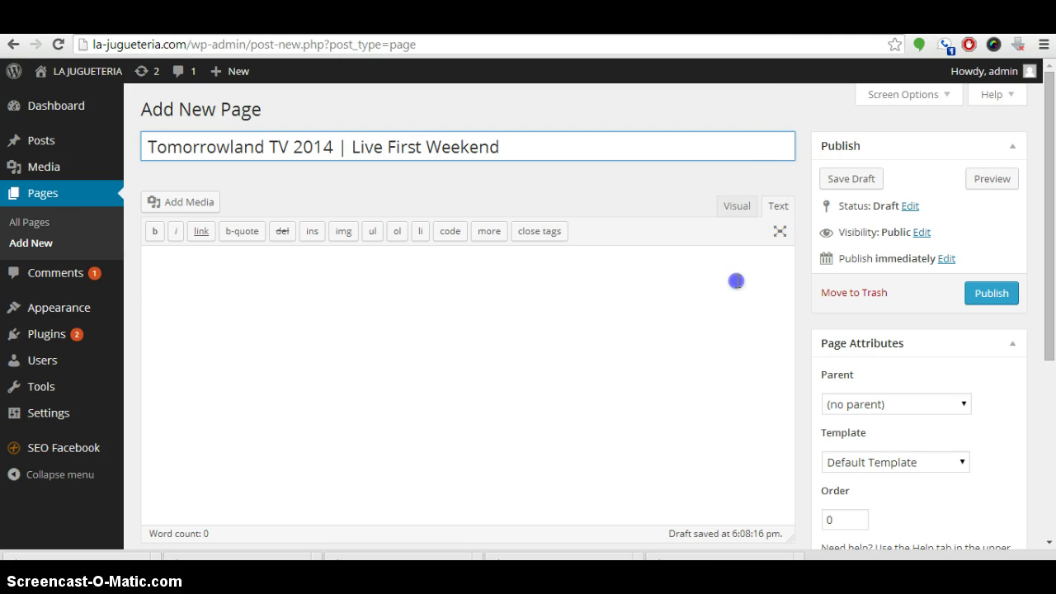
{"action": "key", "text": "ctrl+v"}
{"action": "left_click", "coordinate": [736, 208]}
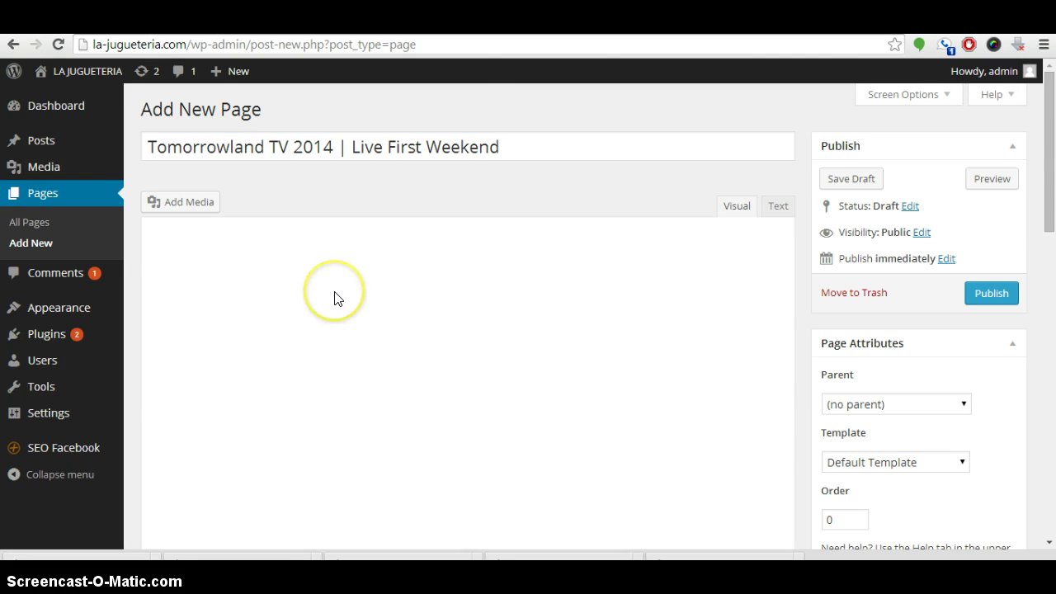
Step: Inspect the embedded video in the visual editor of the new page
{"action": "scroll", "coordinate": [334, 297], "scroll_direction": "down", "scroll_amount": 2}
{"action": "scroll", "coordinate": [334, 293], "scroll_direction": "up", "scroll_amount": 2}
{"action": "scroll", "coordinate": [335, 292], "scroll_direction": "down", "scroll_amount": 3}
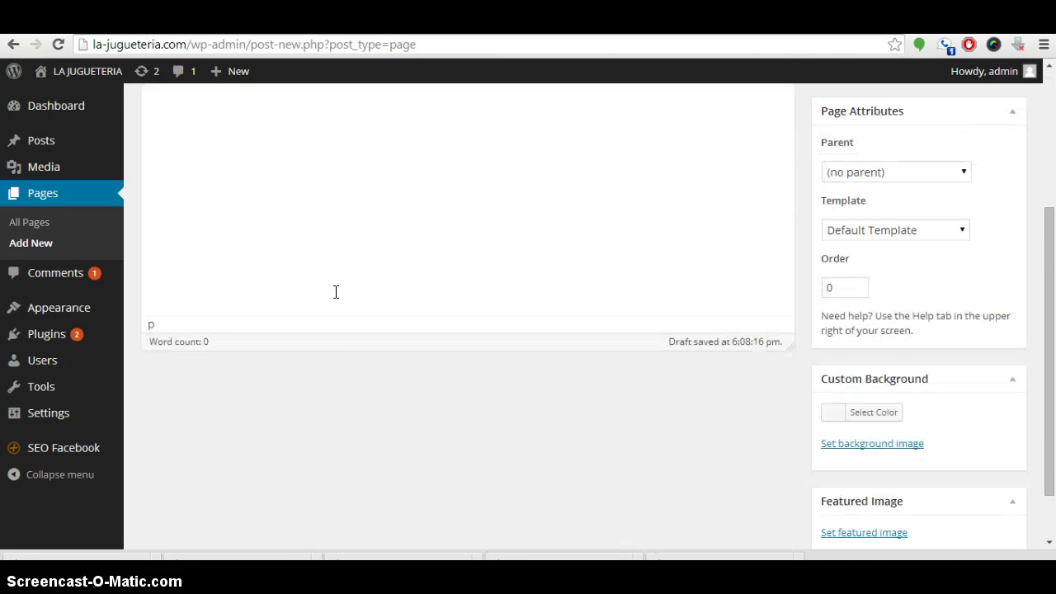
{"action": "scroll", "coordinate": [336, 292], "scroll_direction": "up", "scroll_amount": 3}
{"action": "scroll", "coordinate": [336, 292], "scroll_direction": "down", "scroll_amount": 3}
{"action": "scroll", "coordinate": [336, 292], "scroll_direction": "up", "scroll_amount": 3}
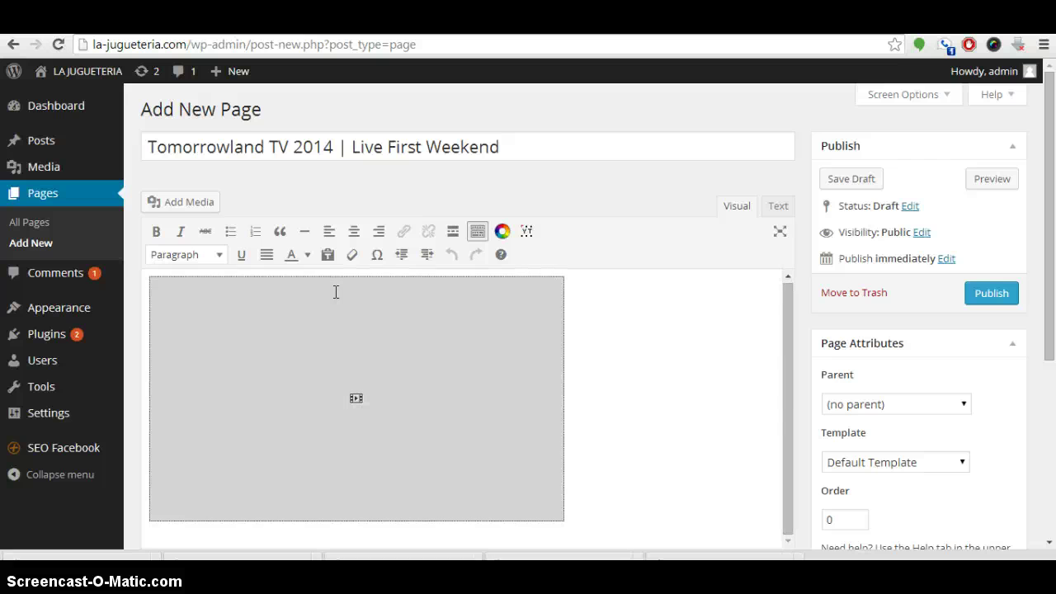
{"action": "left_click", "coordinate": [784, 423]}
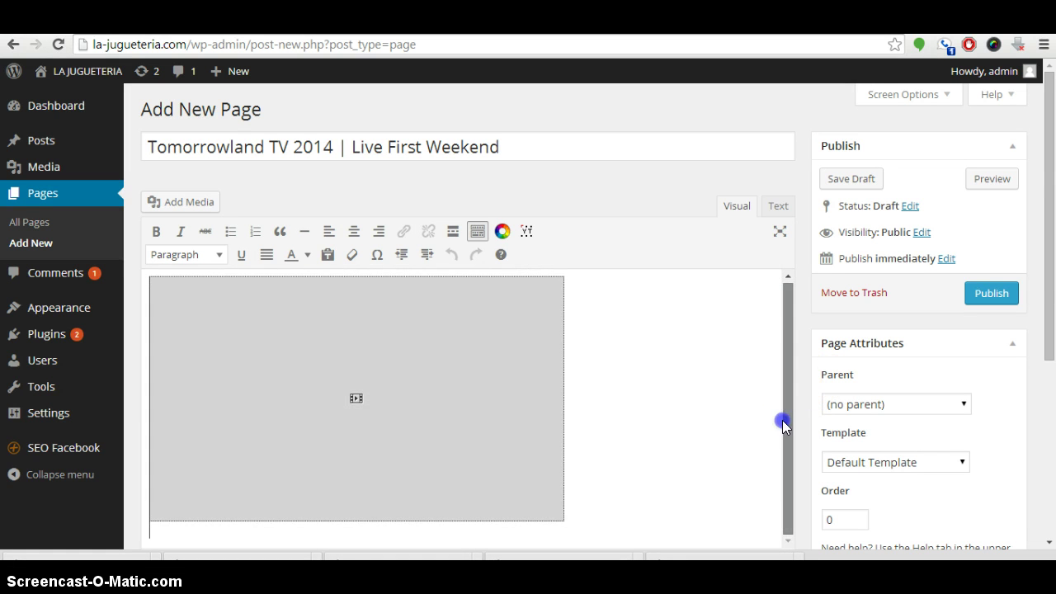
{"action": "left_click", "coordinate": [784, 303]}
{"action": "left_click", "coordinate": [658, 345]}
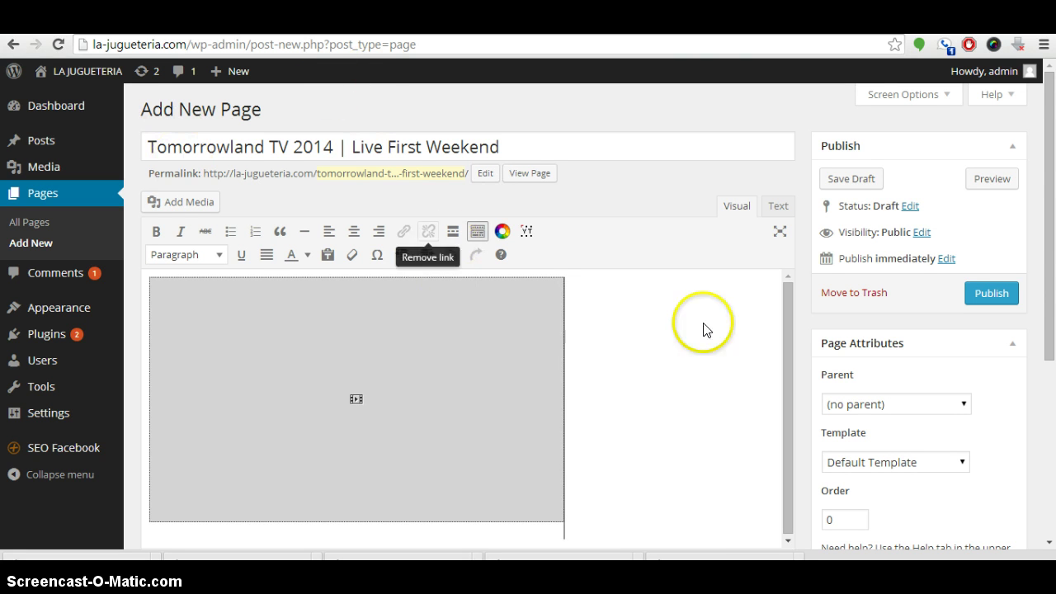
Step: Review the page's parent and template options and its custom background settings
{"action": "scroll", "coordinate": [900, 299], "scroll_direction": "down", "scroll_amount": 1}
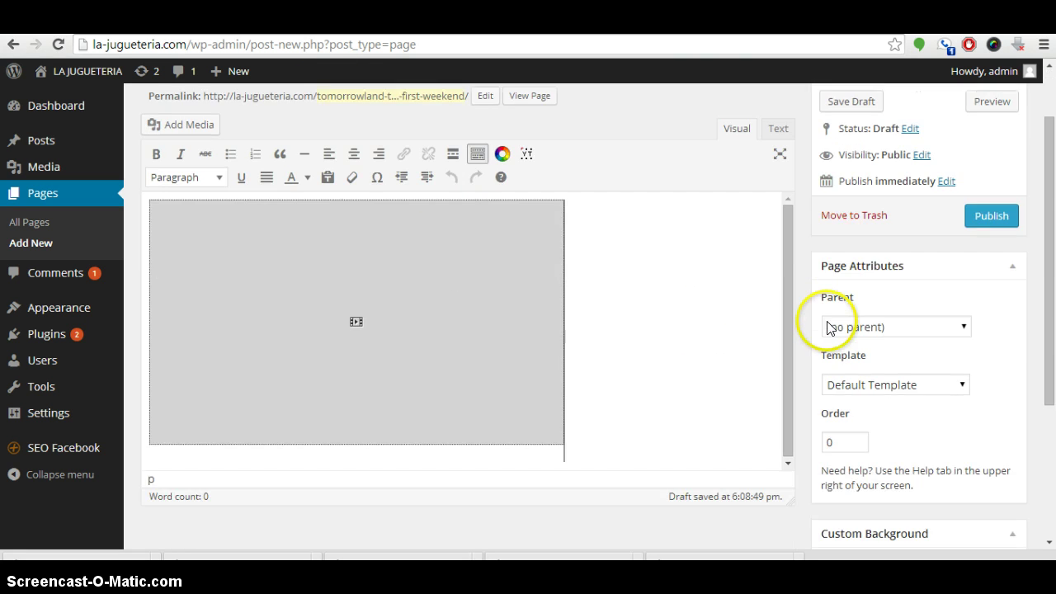
{"action": "left_click", "coordinate": [848, 330]}
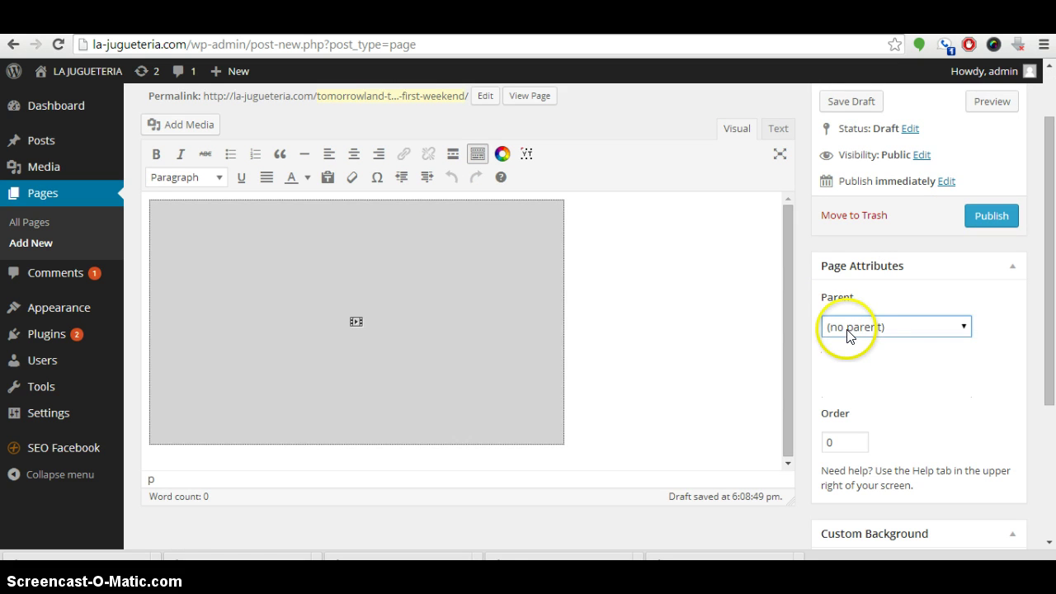
{"action": "left_click", "coordinate": [915, 328]}
{"action": "left_click", "coordinate": [893, 388]}
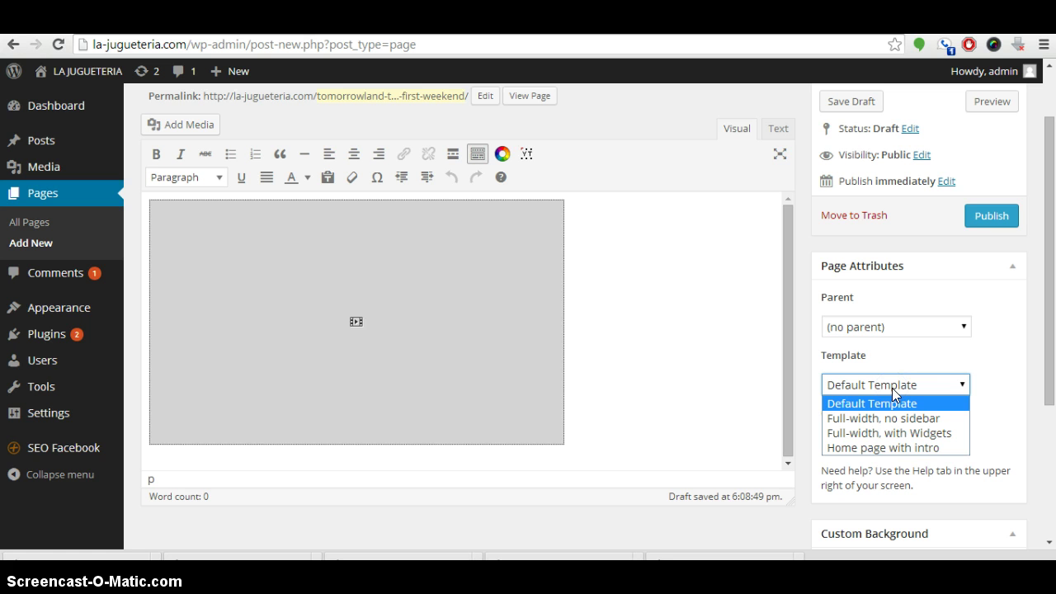
{"action": "left_click", "coordinate": [903, 360]}
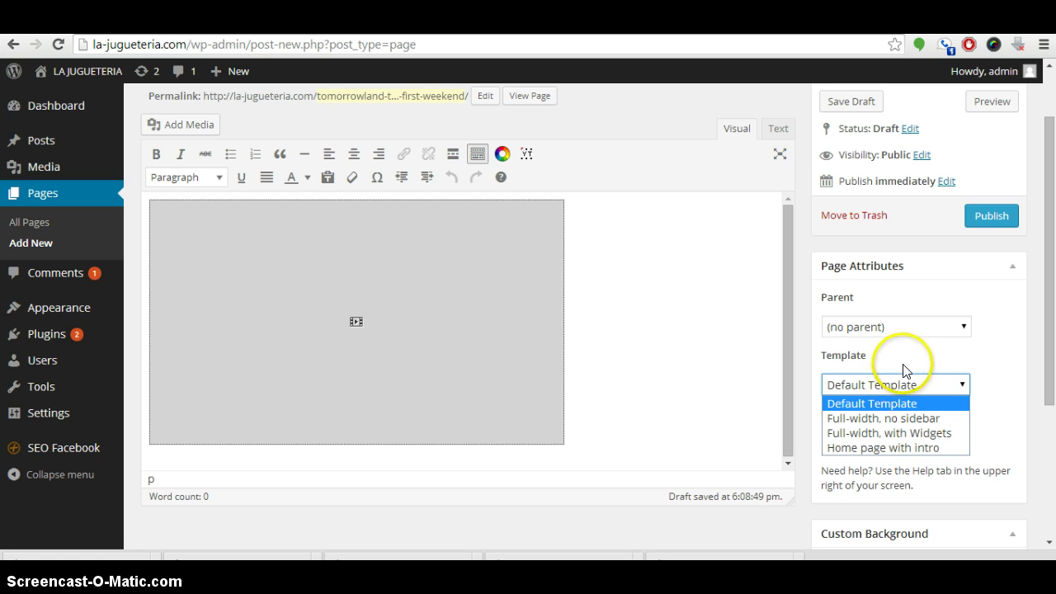
{"action": "left_click", "coordinate": [965, 216]}
{"action": "scroll", "coordinate": [942, 349], "scroll_direction": "down", "scroll_amount": 1}
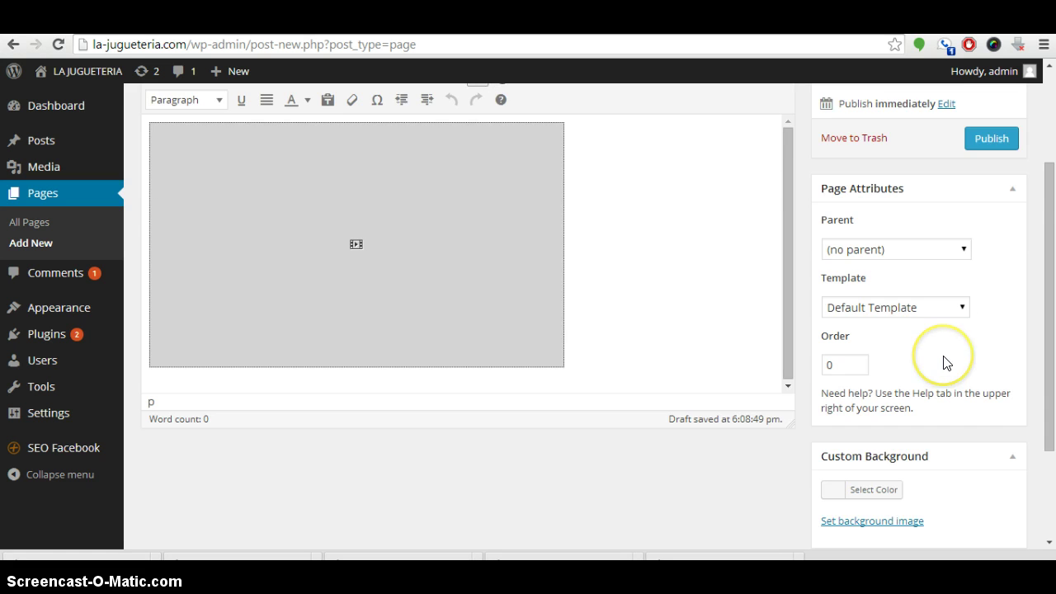
{"action": "scroll", "coordinate": [944, 355], "scroll_direction": "up", "scroll_amount": 2}
{"action": "scroll", "coordinate": [943, 356], "scroll_direction": "down", "scroll_amount": 3}
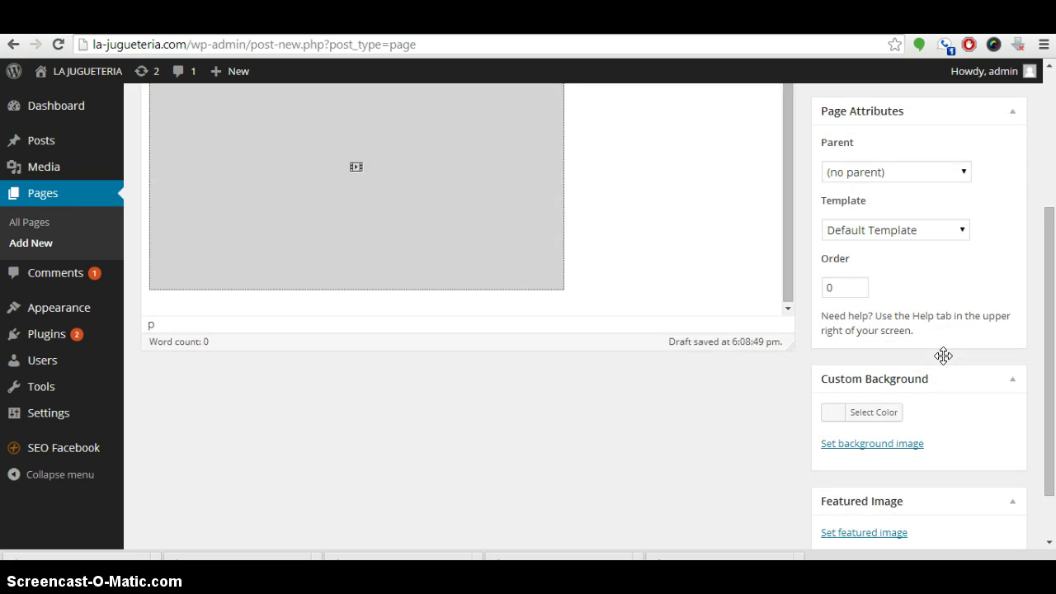
{"action": "scroll", "coordinate": [943, 356], "scroll_direction": "down", "scroll_amount": 1}
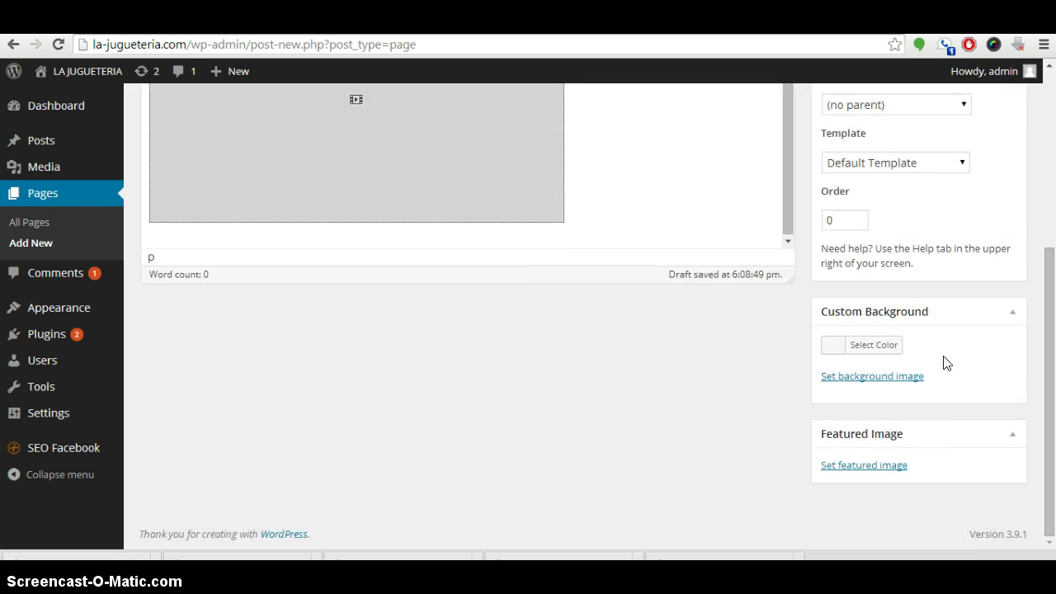
{"action": "left_click", "coordinate": [836, 346]}
Step: Search Google for "tomorrowland background" in a new browser tab and show the image results
{"action": "key", "text": "ctrl+t"}
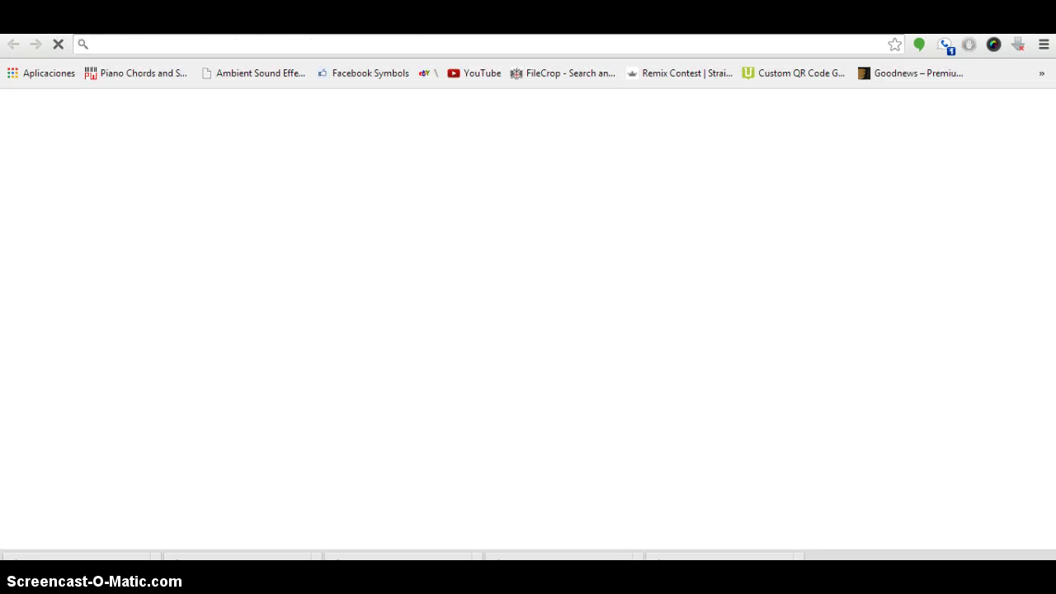
{"action": "type", "text": "t"}
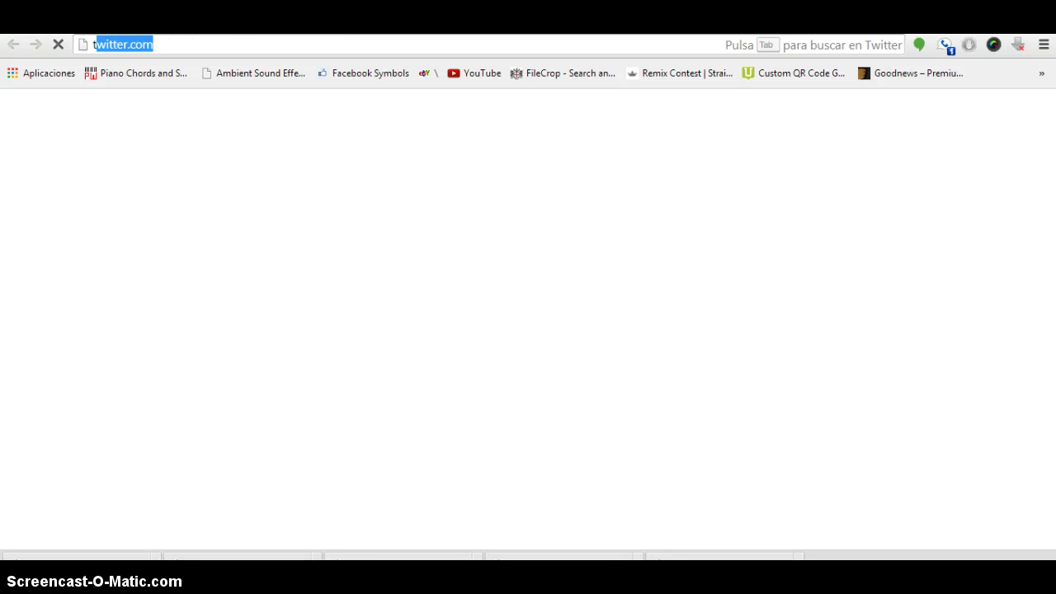
{"action": "type", "text": "omorrowland background"}
{"action": "key", "text": "Return"}
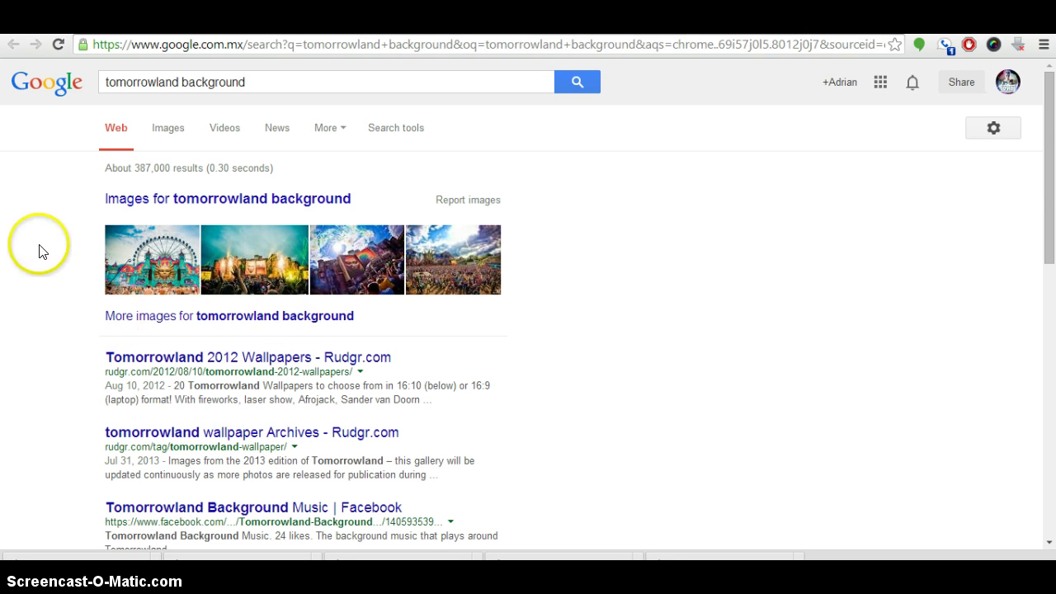
{"action": "left_click", "coordinate": [271, 282]}
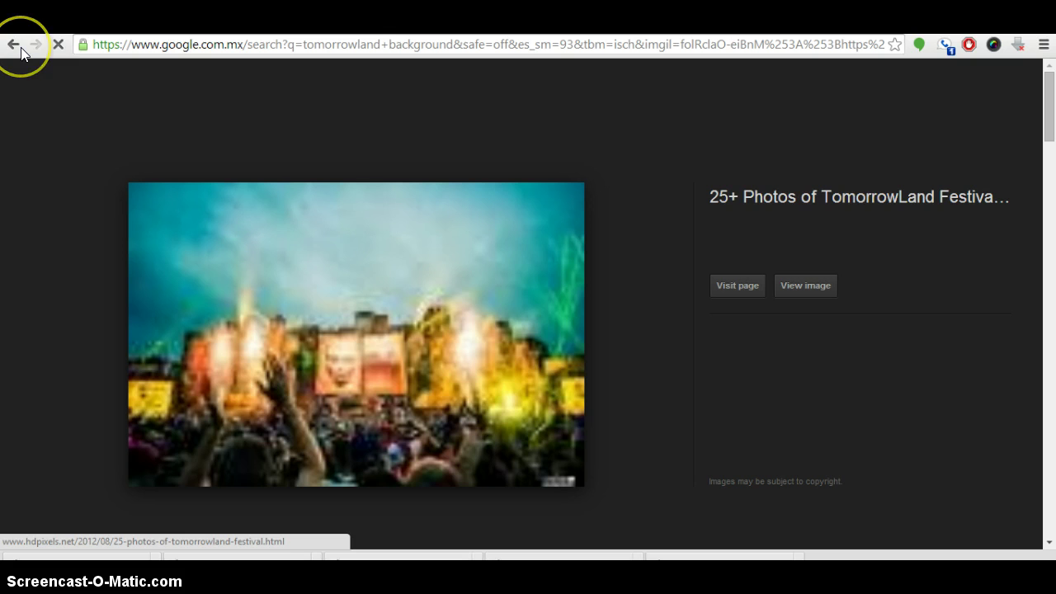
{"action": "left_click", "coordinate": [15, 47]}
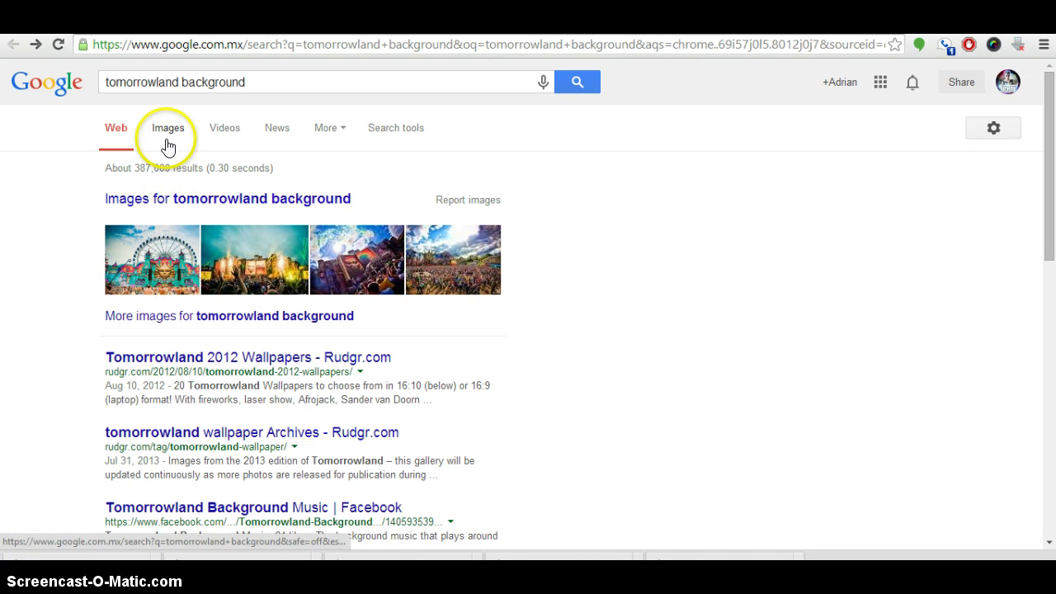
{"action": "left_click", "coordinate": [166, 140]}
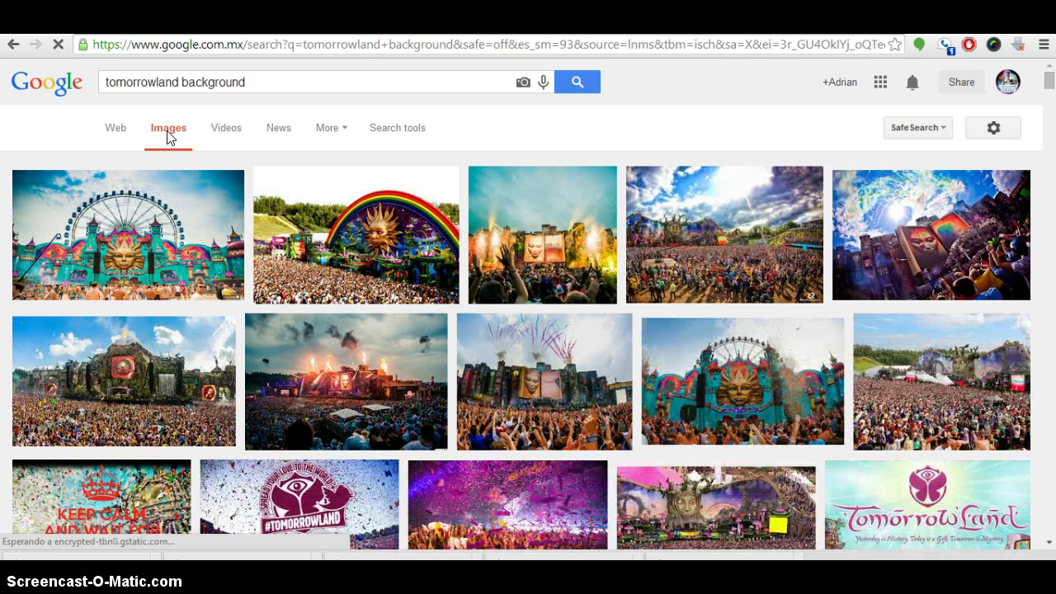
Step: Filter the image results to sizes larger than 2 MP (1600 × 1200)
{"action": "left_click", "coordinate": [381, 132]}
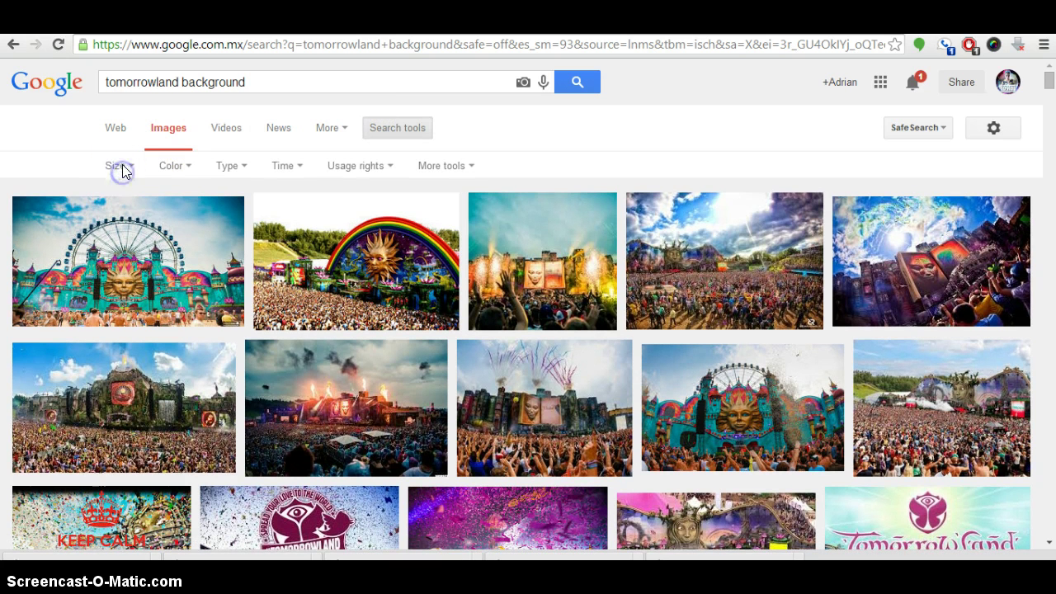
{"action": "left_click", "coordinate": [121, 166]}
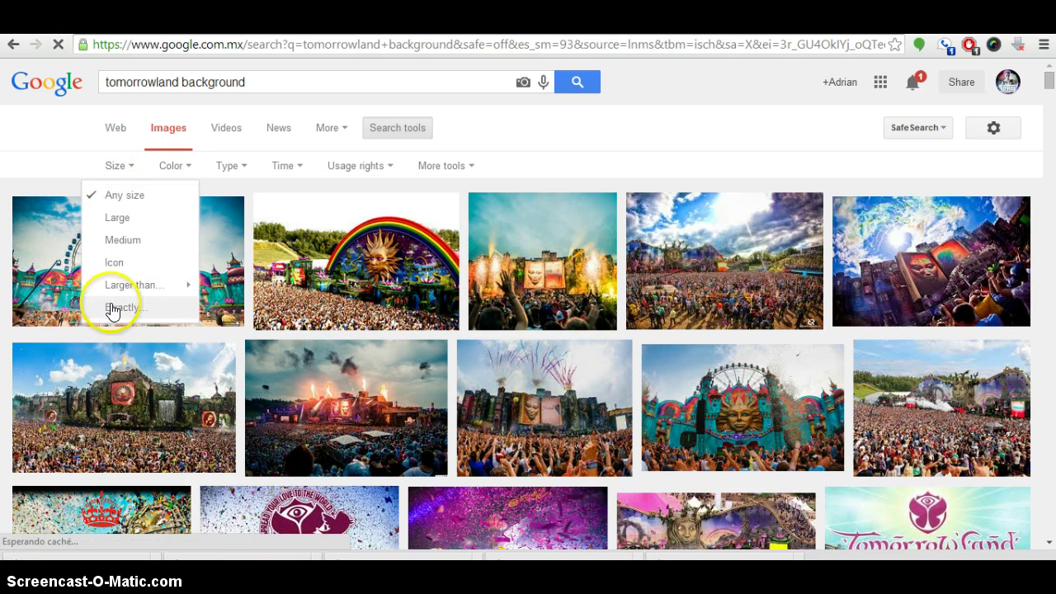
{"action": "mouse_move", "coordinate": [141, 285]}
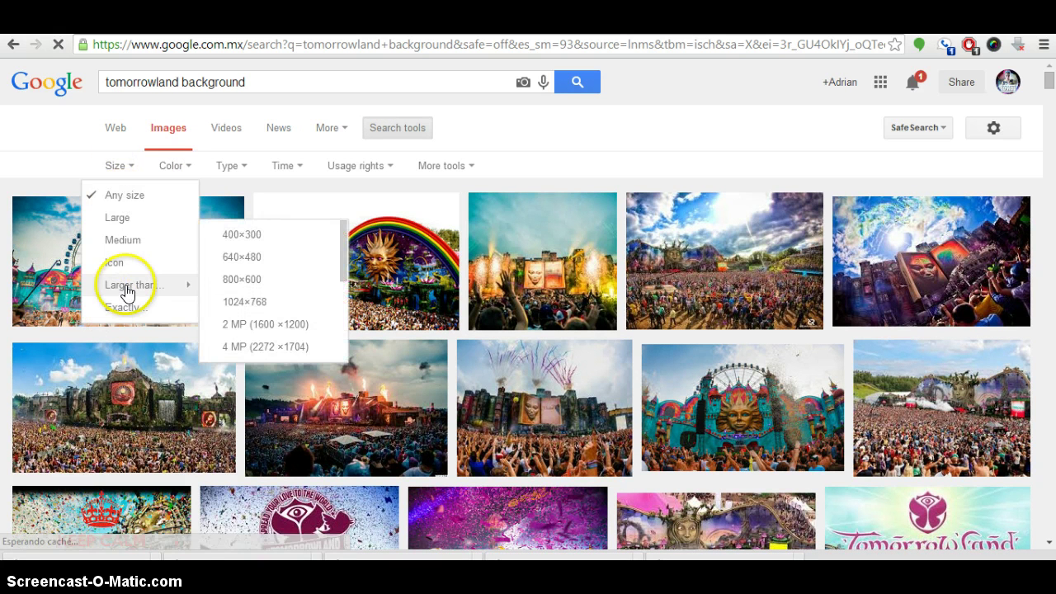
{"action": "left_click", "coordinate": [235, 326]}
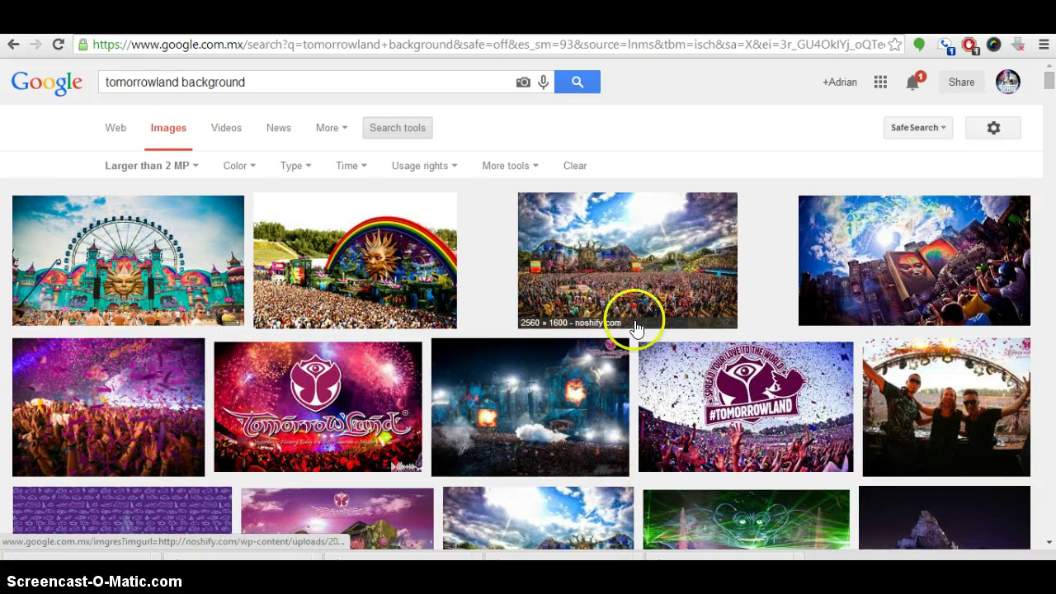
Step: Open the noshify.com page of the 2560 × 1600 festival crowd wallpaper and save its image to Descargas as Tomorrowland-Wallpaper-Background in JPEG format
{"action": "left_click", "coordinate": [644, 228]}
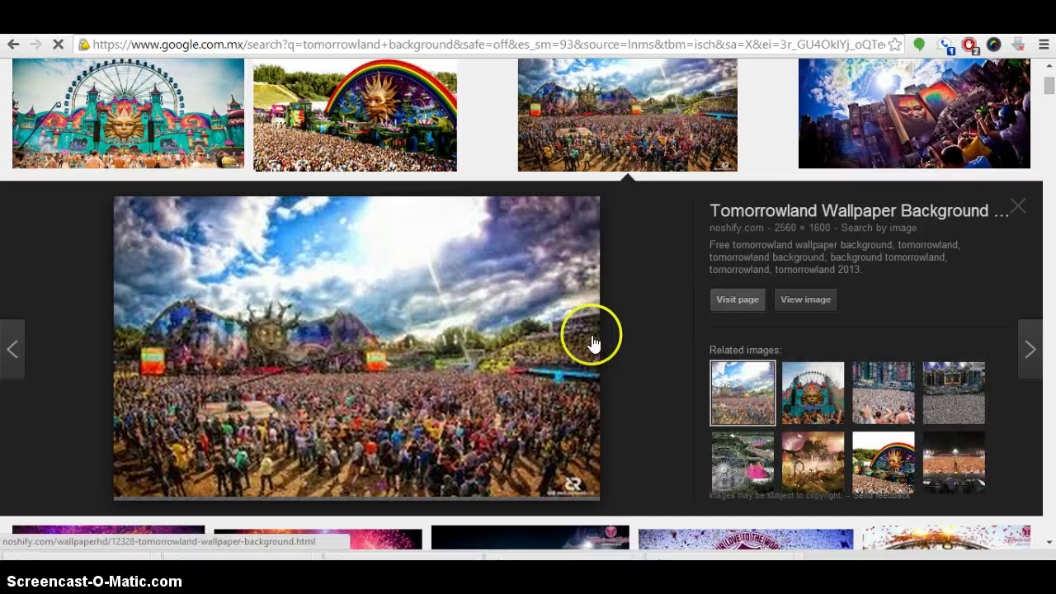
{"action": "left_click", "coordinate": [813, 307]}
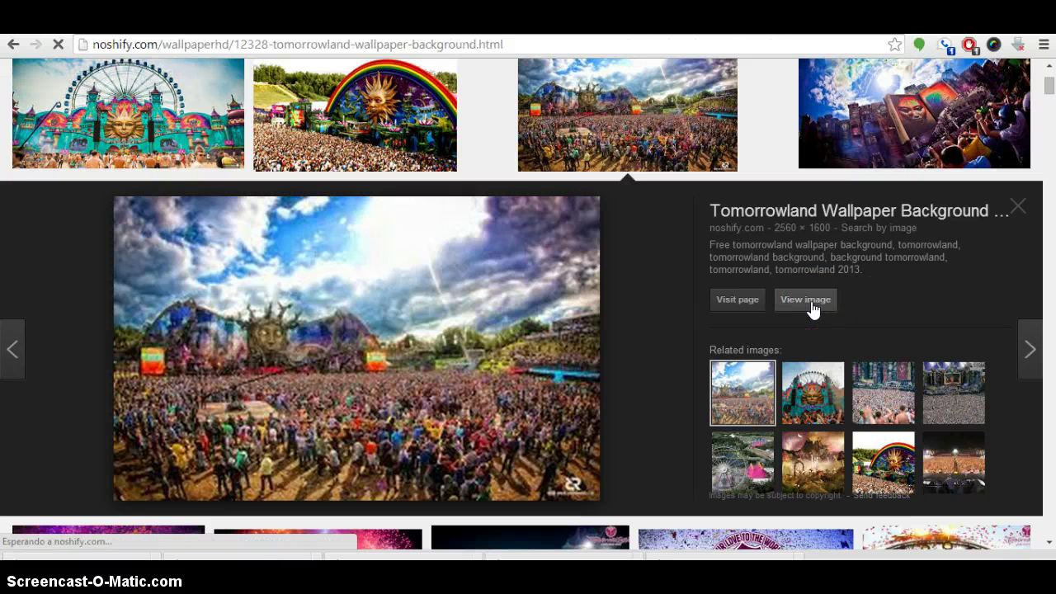
{"action": "left_click", "coordinate": [666, 307]}
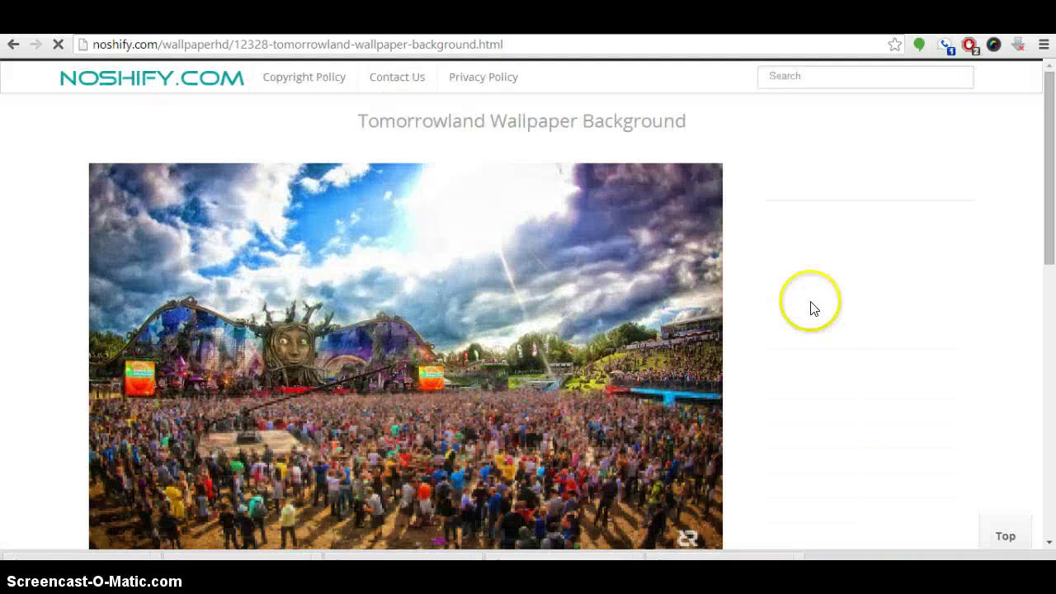
{"action": "right_click", "coordinate": [585, 320]}
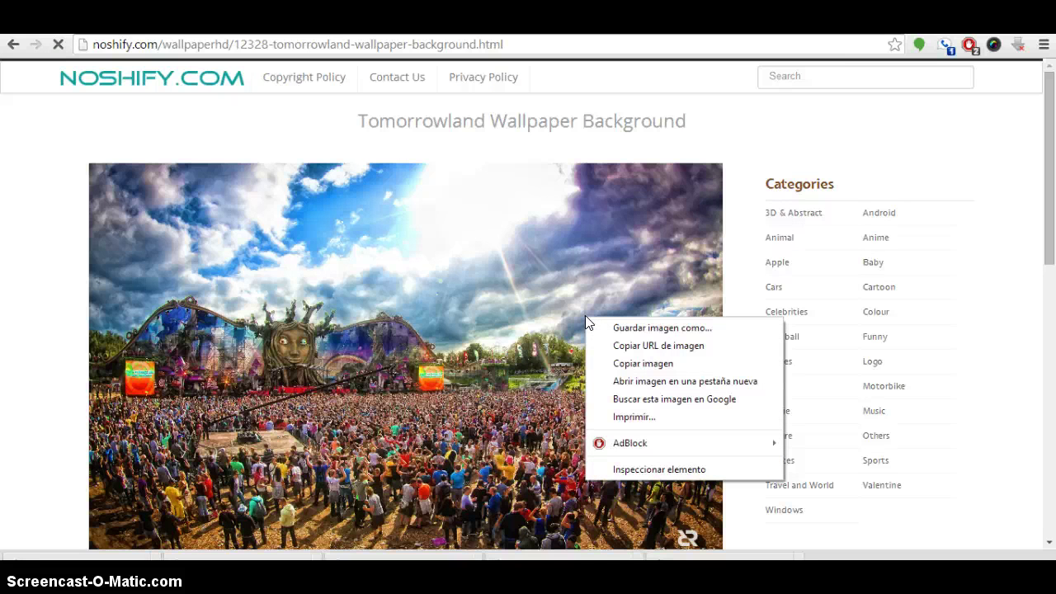
{"action": "left_click", "coordinate": [598, 328]}
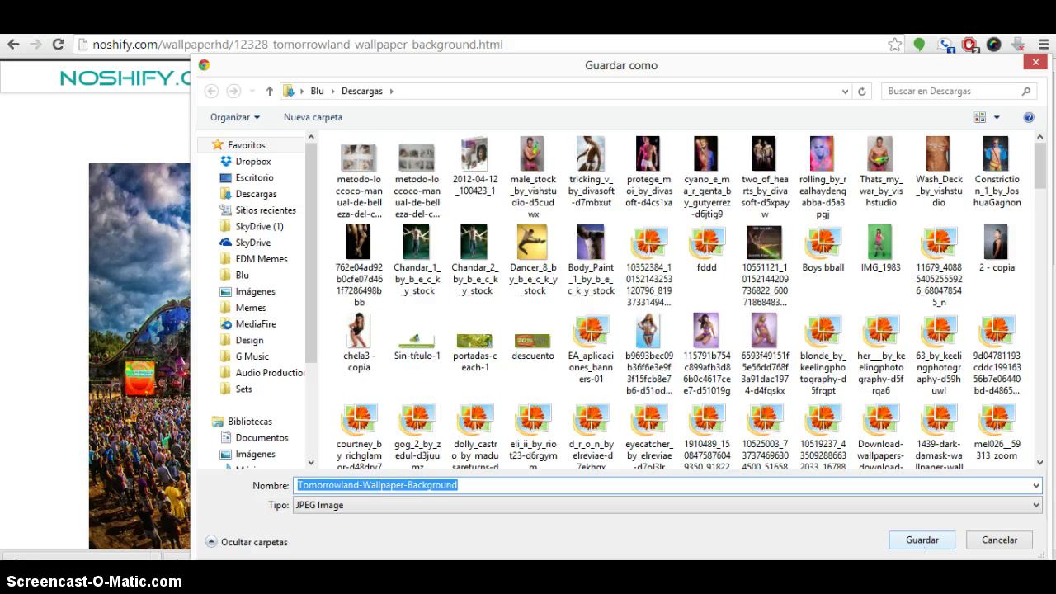
{"action": "left_click", "coordinate": [921, 540]}
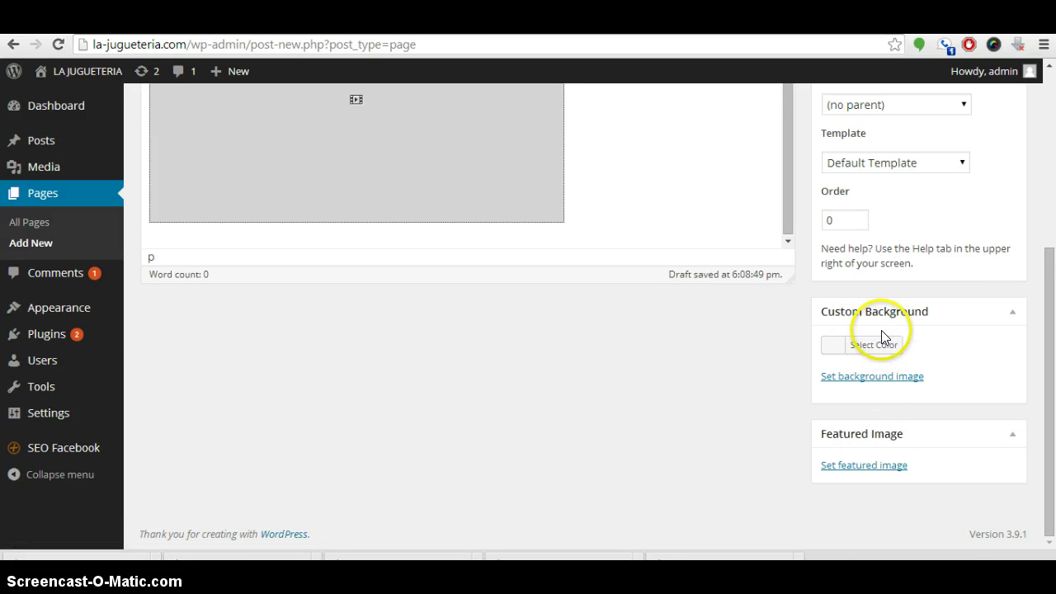
Step: Try to upload the Tomorrowland-Wallpaper-Background image from Descargas as the page's custom background image
{"action": "left_click", "coordinate": [881, 377]}
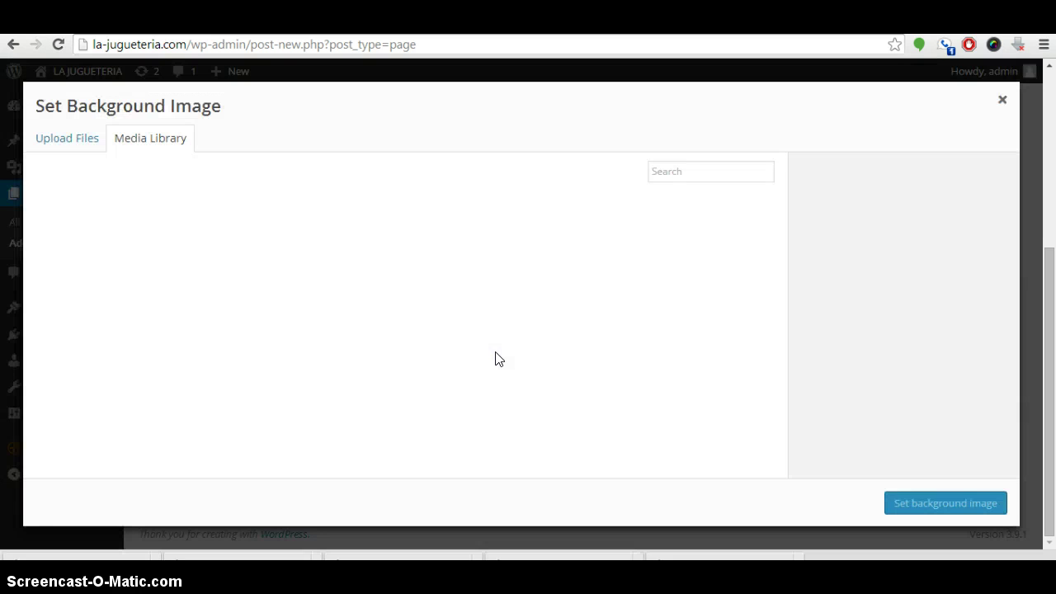
{"action": "left_click", "coordinate": [79, 138]}
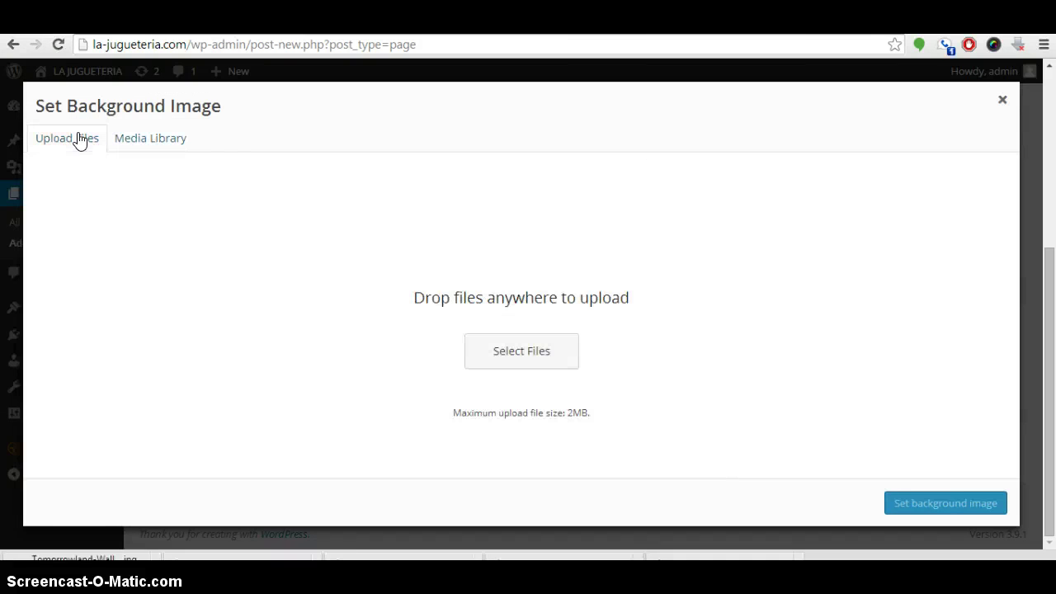
{"action": "left_click", "coordinate": [489, 351]}
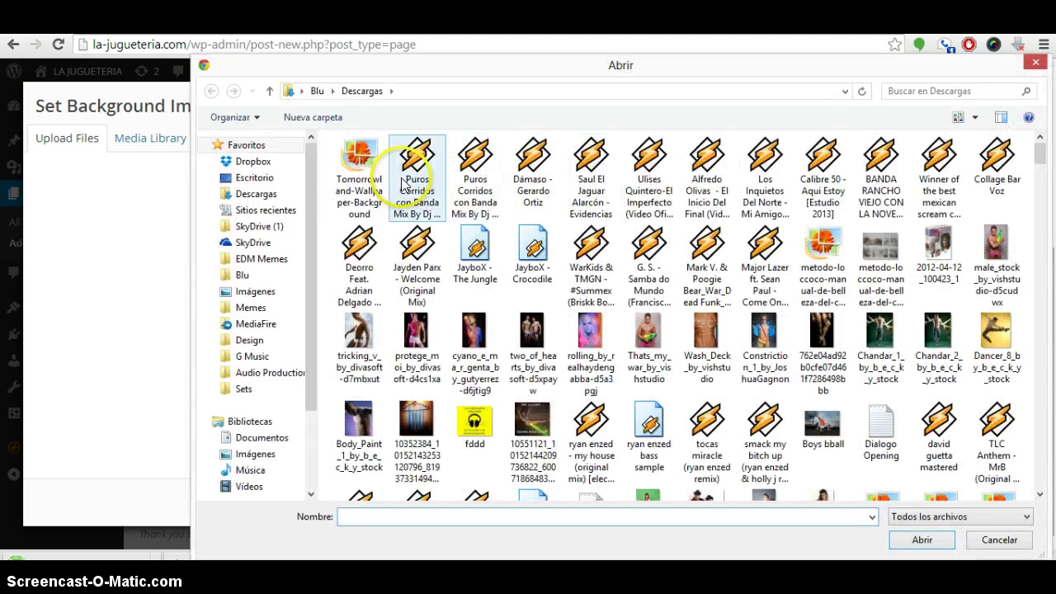
{"action": "left_click", "coordinate": [370, 180]}
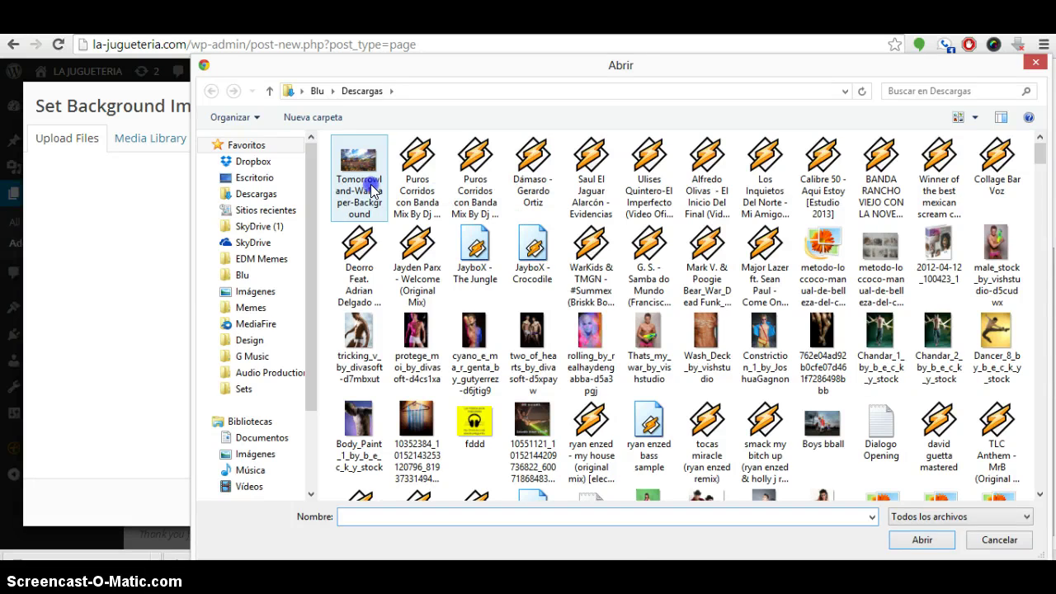
{"action": "double_click", "coordinate": [371, 189]}
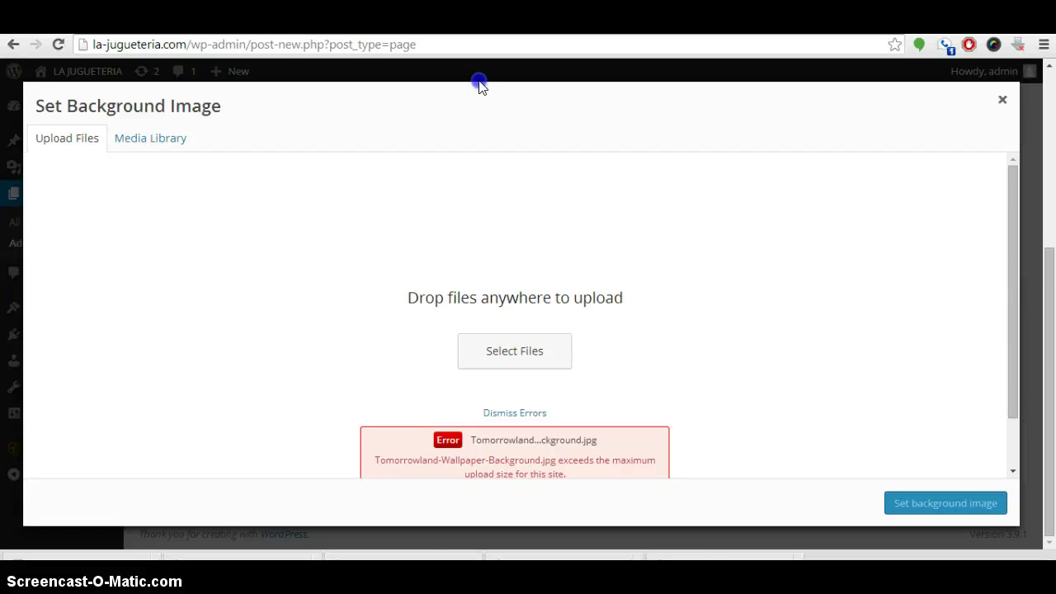
Step: Return to the Google image results and open the 1920 × 1080 Ferris wheel stage wallpaper from hotwallpaper2013.com
{"action": "left_click", "coordinate": [478, 16]}
{"action": "left_click", "coordinate": [14, 46]}
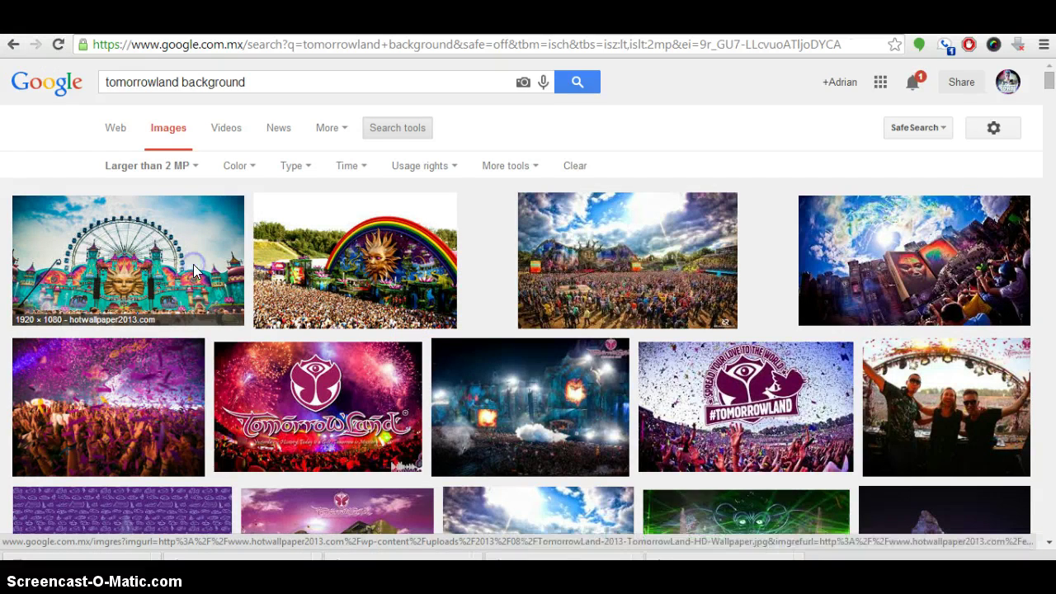
{"action": "left_click", "coordinate": [193, 272]}
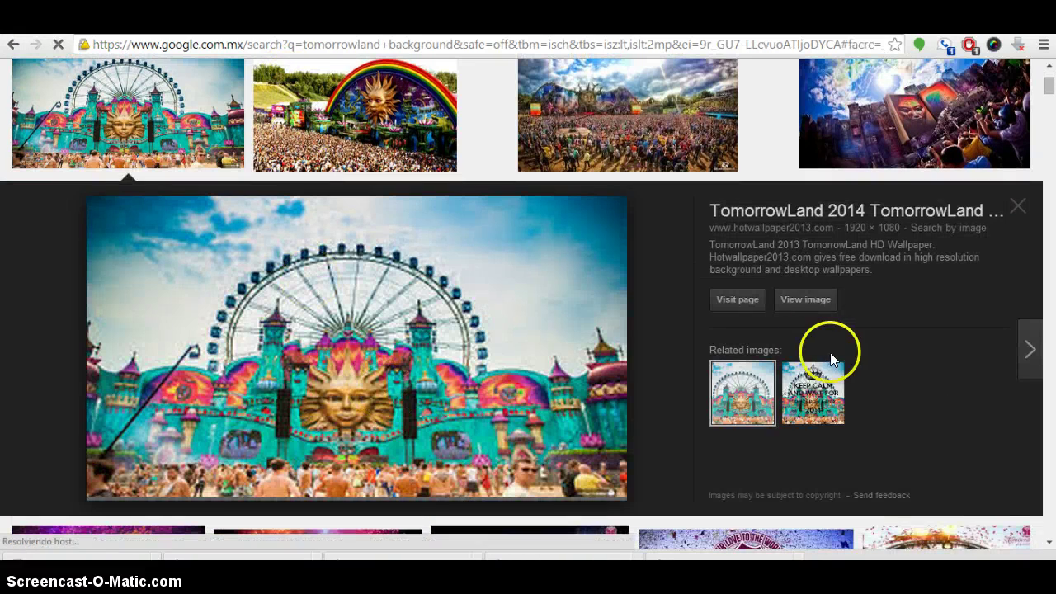
{"action": "left_click", "coordinate": [823, 303]}
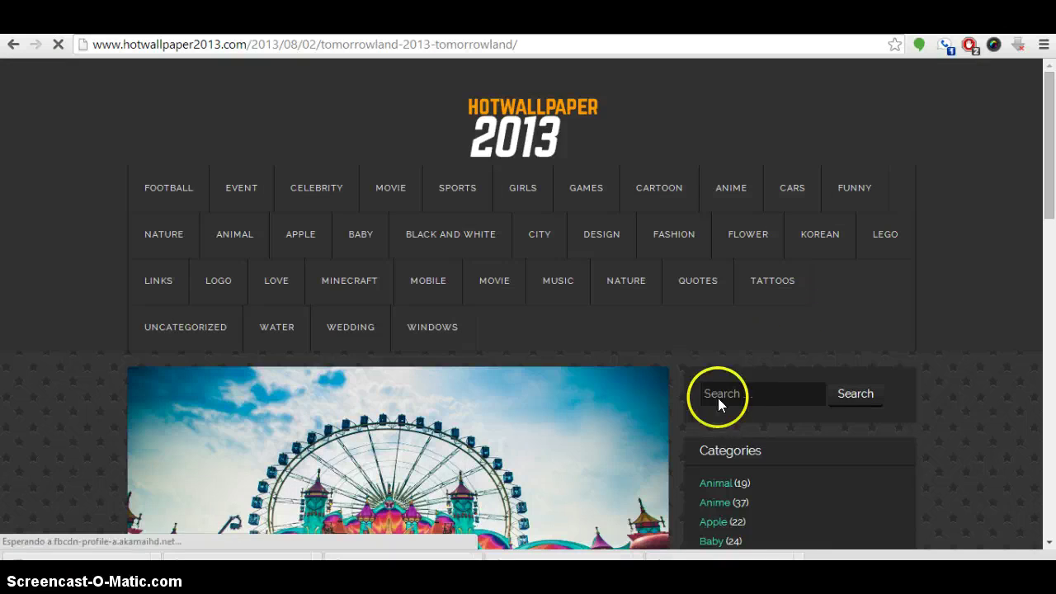
Step: Copy the wallpaper's image URL and load TomorrowLand-2013-TomorrowLand-HD-Wallpaper.jpg directly in the same browser tab
{"action": "left_click", "coordinate": [581, 455]}
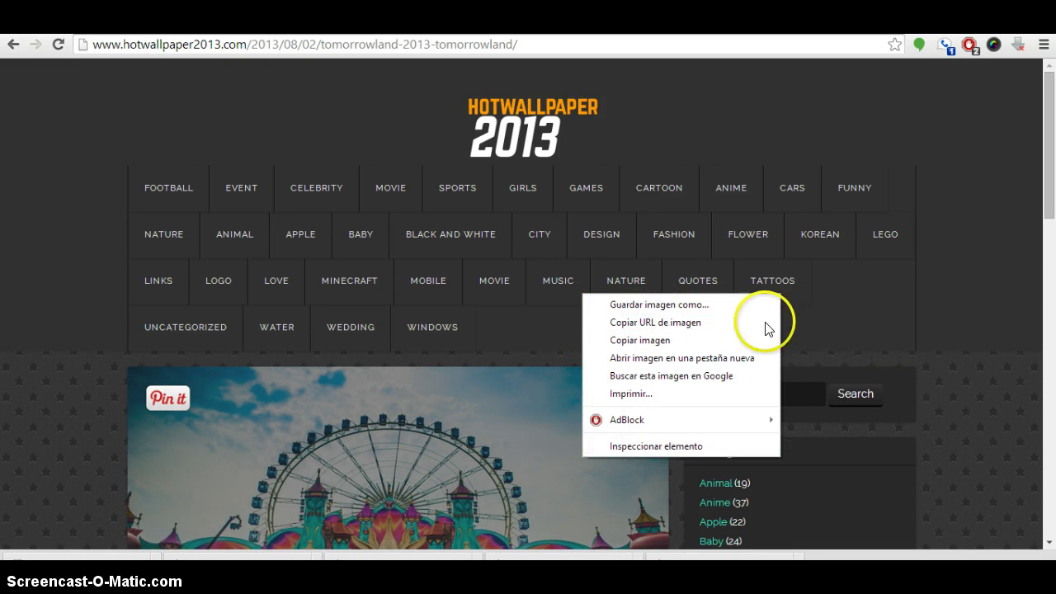
{"action": "left_click", "coordinate": [733, 329]}
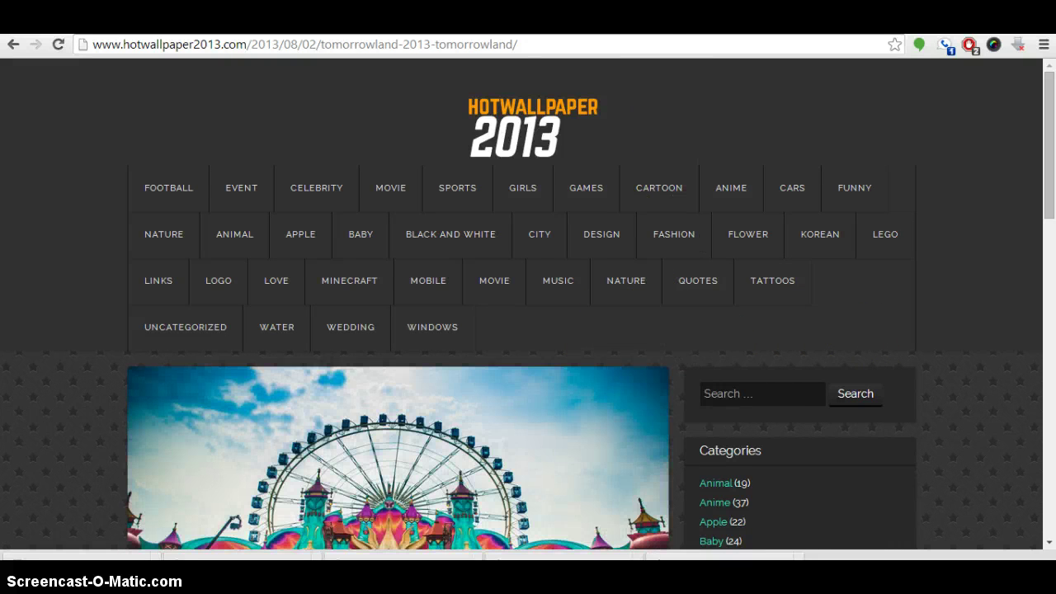
{"action": "scroll", "coordinate": [686, 323], "scroll_direction": "down", "scroll_amount": 3}
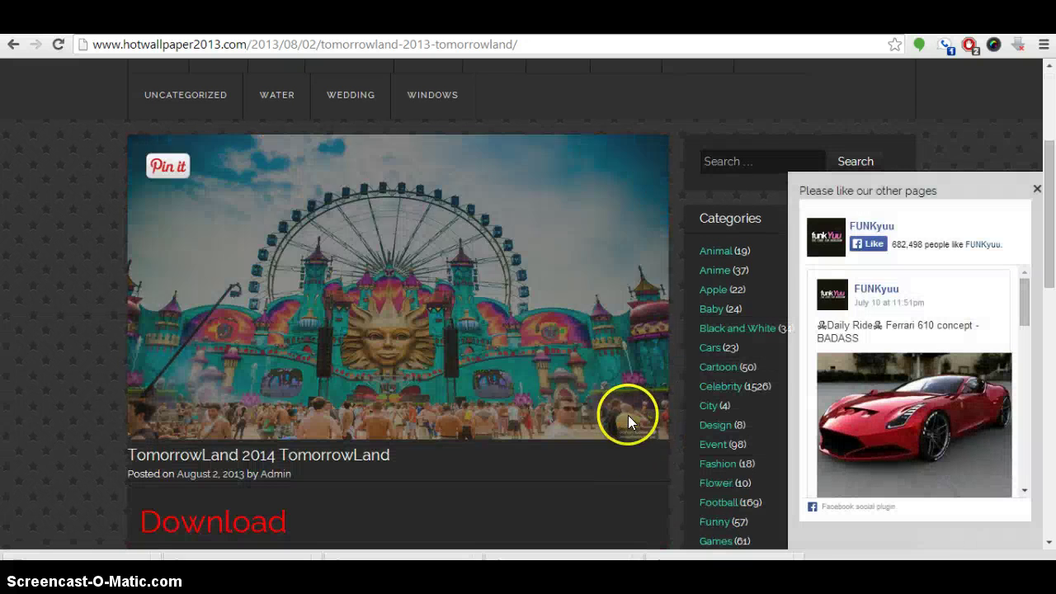
{"action": "left_click", "coordinate": [615, 39]}
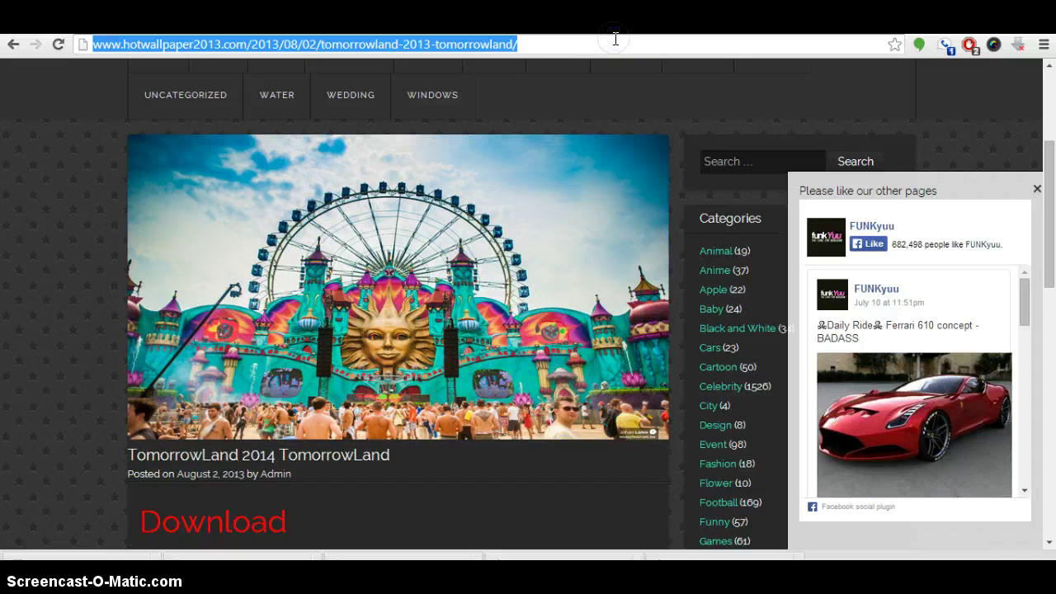
{"action": "type", "text": "http://www.hotwallpaper2013.com/wp-content/uploads/2013/08/TomorrowLand-2013-TomorrowLand-HD-Wallpaper.jpg"}
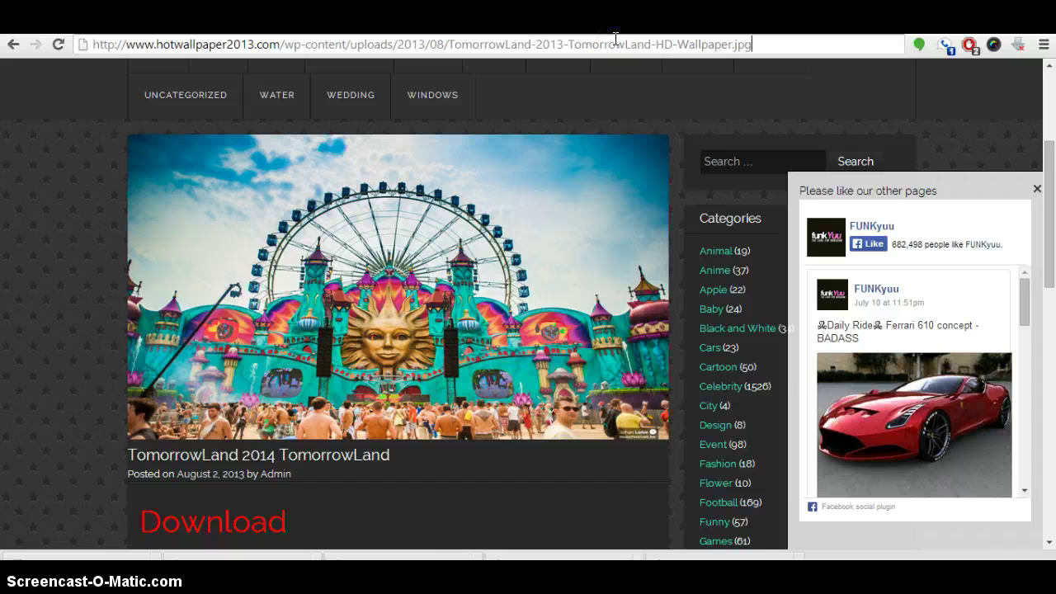
{"action": "key", "text": "Return"}
Step: Save the full-size image to Descargas as TomorrowLand-2013-TomorrowLand-HD-Wallpaper
{"action": "right_click", "coordinate": [355, 345]}
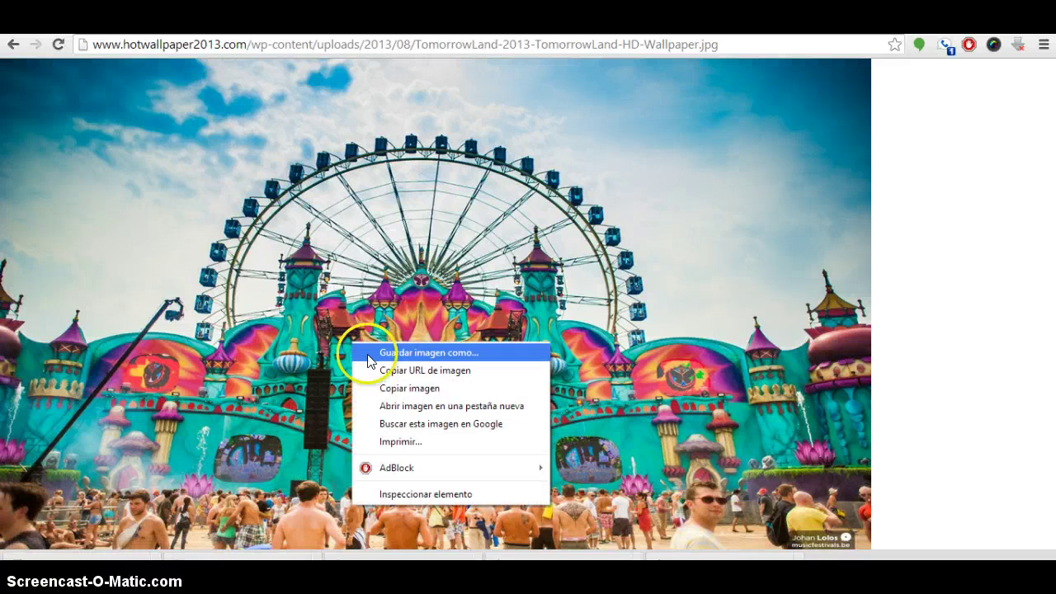
{"action": "left_click", "coordinate": [369, 355]}
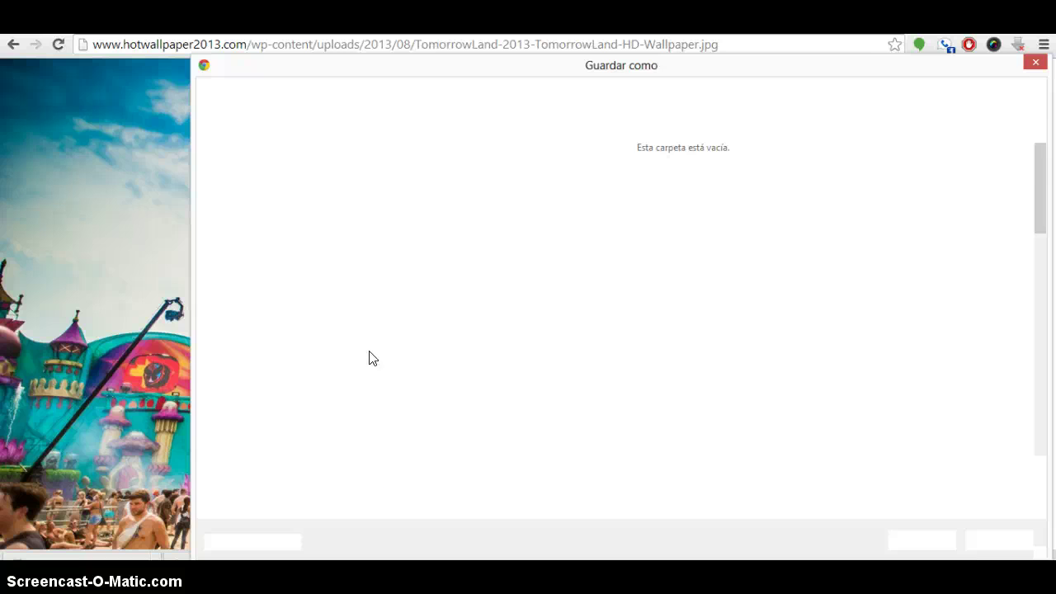
{"action": "left_click", "coordinate": [369, 349]}
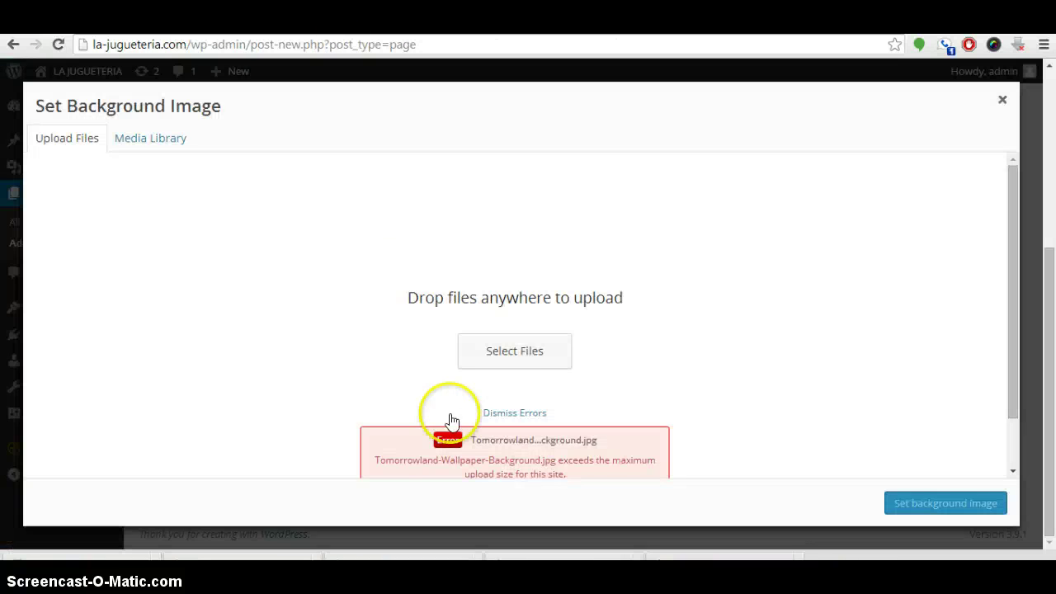
Step: Upload TomorrowLand-2013-TomorrowLand-HD-Wallpaper from Descargas to the WordPress page and set it as the custom background image
{"action": "left_click", "coordinate": [528, 338]}
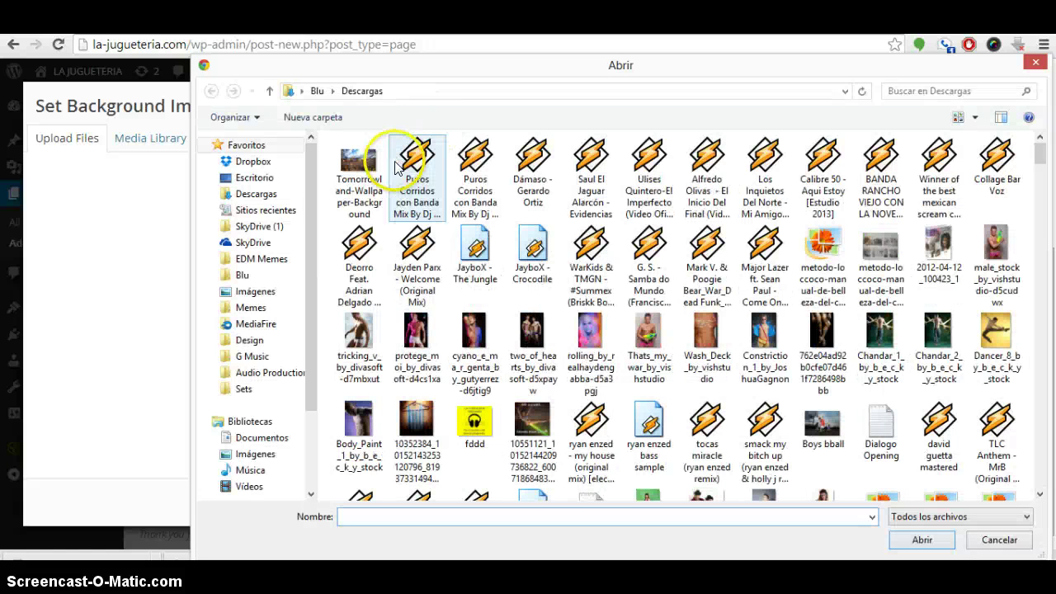
{"action": "left_click", "coordinate": [340, 189]}
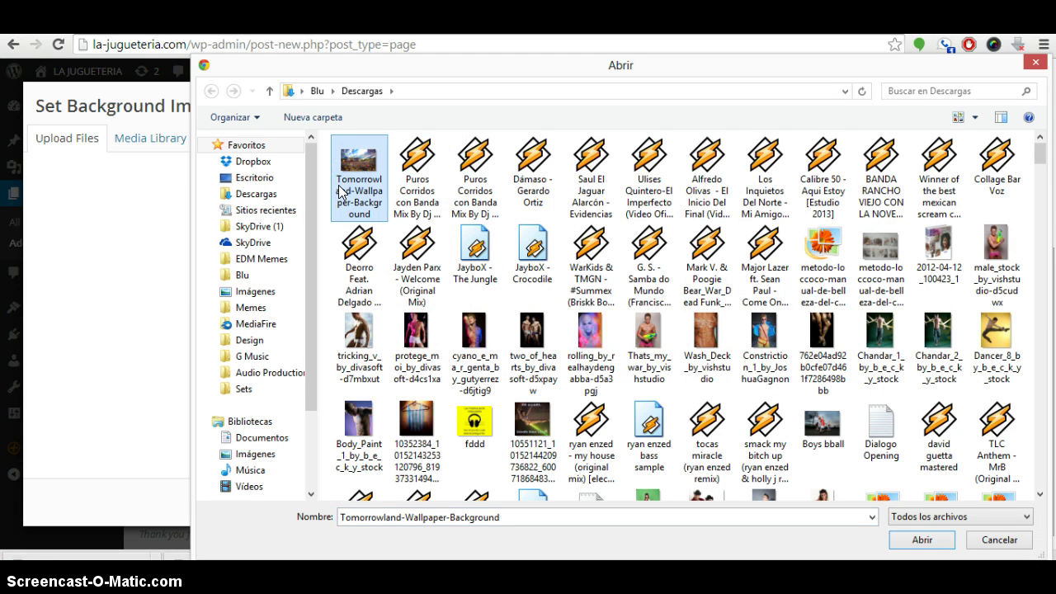
{"action": "key", "text": "End"}
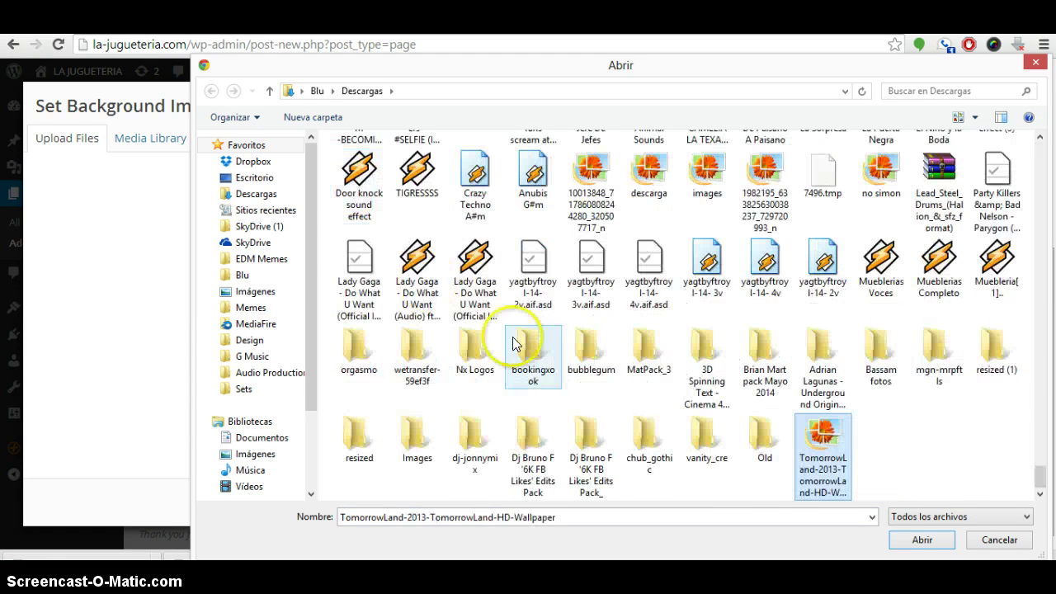
{"action": "double_click", "coordinate": [841, 460]}
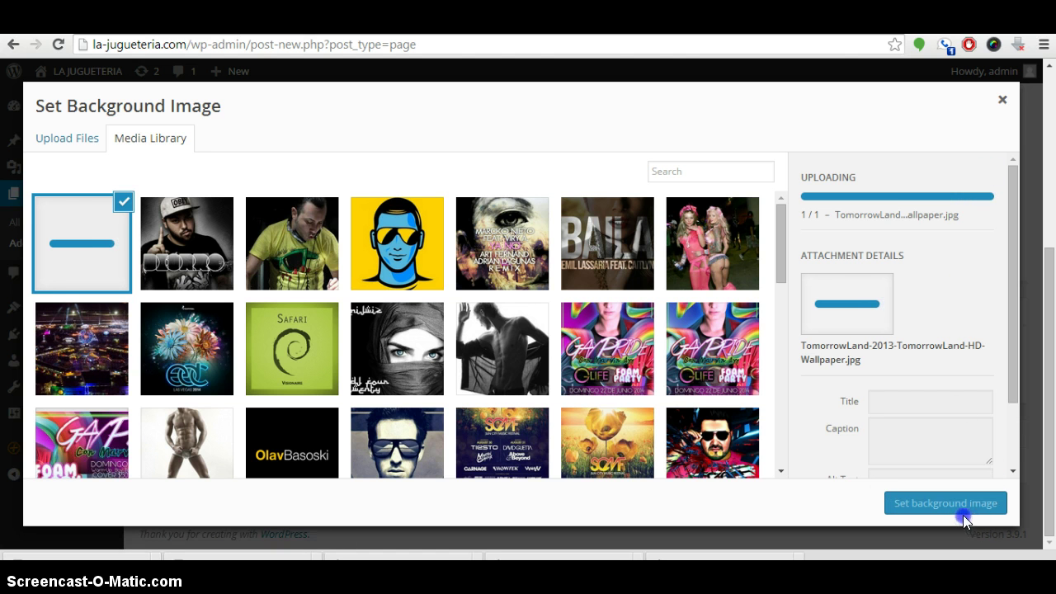
{"action": "left_click", "coordinate": [903, 505]}
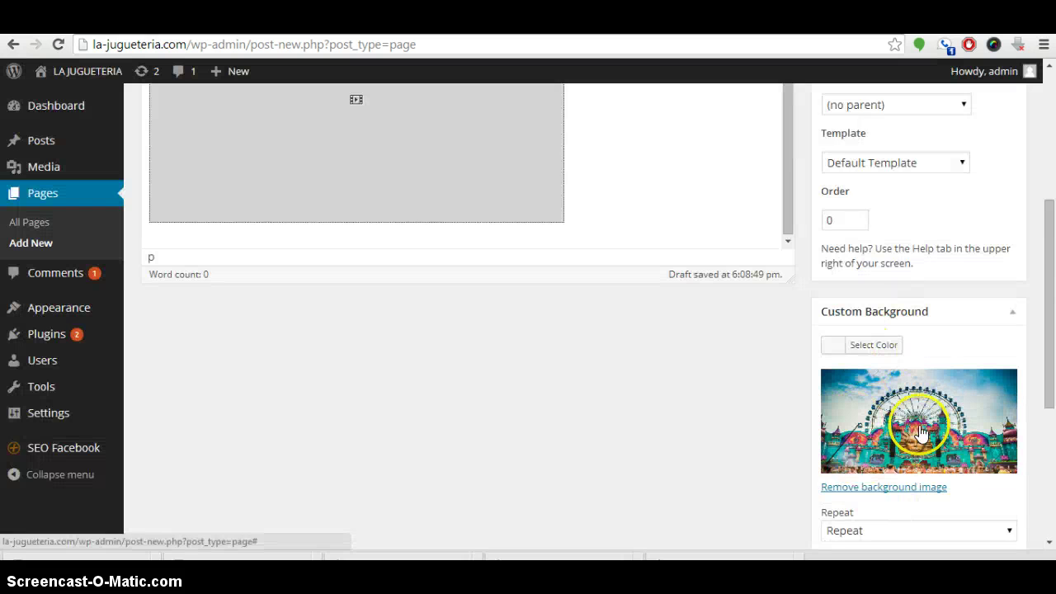
Step: Review the background's repeat and position options and choose Fixed for its attachment
{"action": "scroll", "coordinate": [922, 431], "scroll_direction": "down", "scroll_amount": 2}
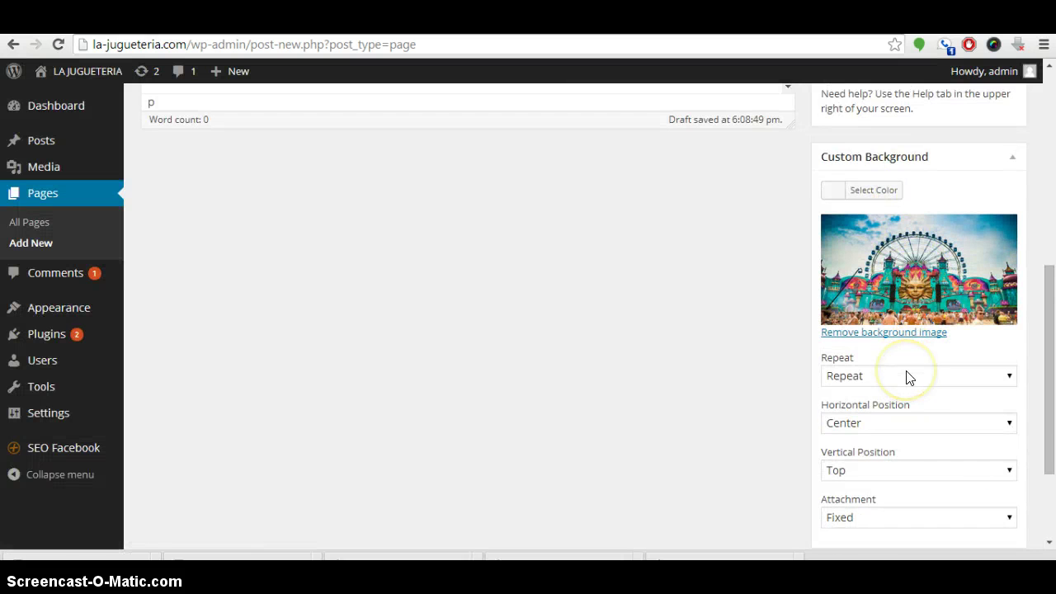
{"action": "scroll", "coordinate": [907, 377], "scroll_direction": "down", "scroll_amount": 1}
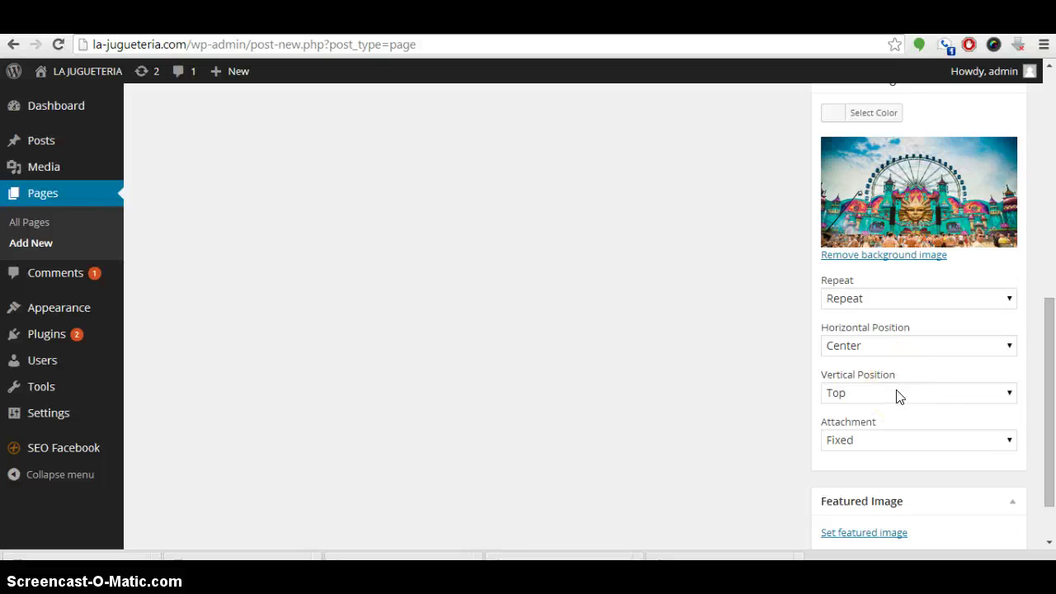
{"action": "left_click", "coordinate": [903, 439]}
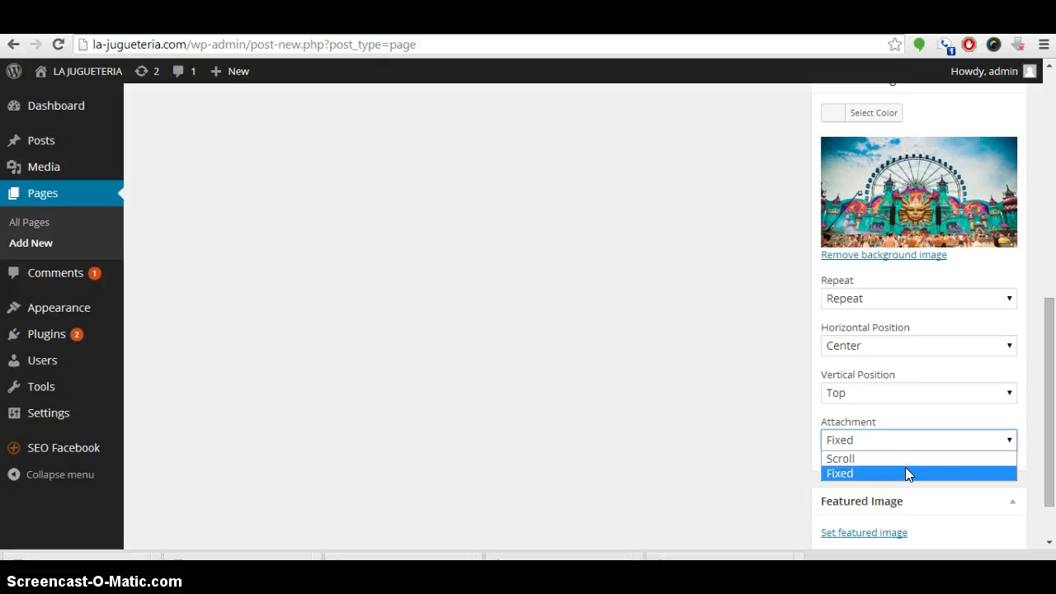
{"action": "left_click", "coordinate": [905, 472]}
Step: Set the uploaded Tomorrowland Ferris wheel wallpaper from the media library as the page's featured image
{"action": "scroll", "coordinate": [891, 473], "scroll_direction": "down", "scroll_amount": 1}
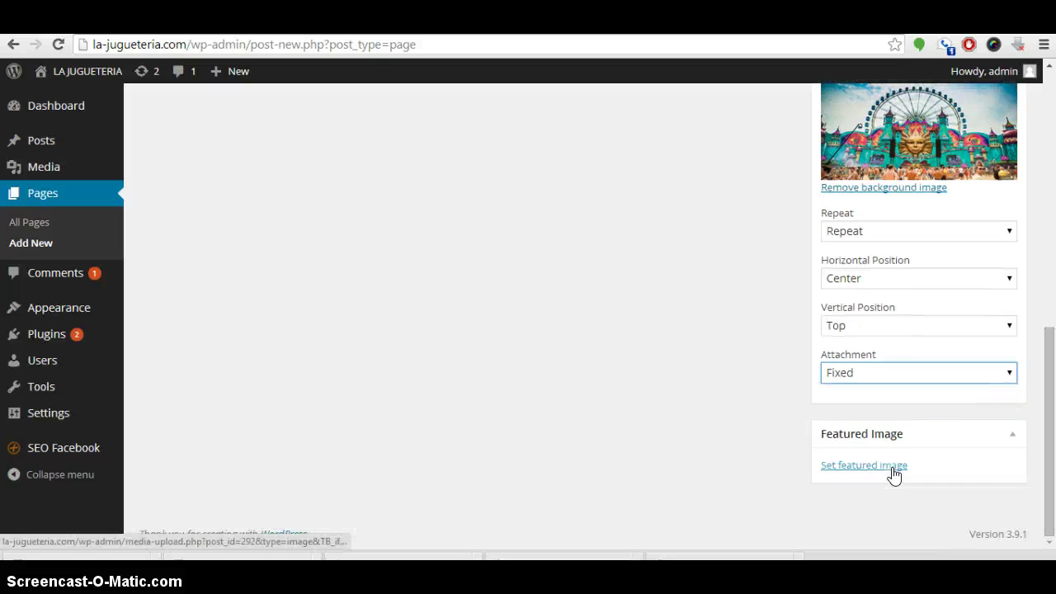
{"action": "left_click", "coordinate": [877, 470]}
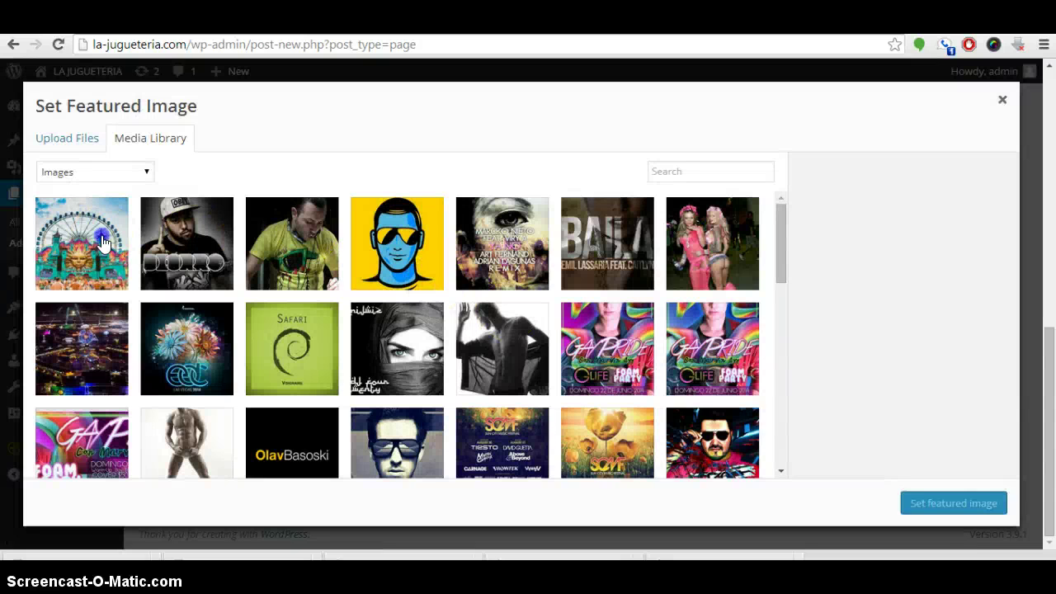
{"action": "left_click", "coordinate": [99, 241]}
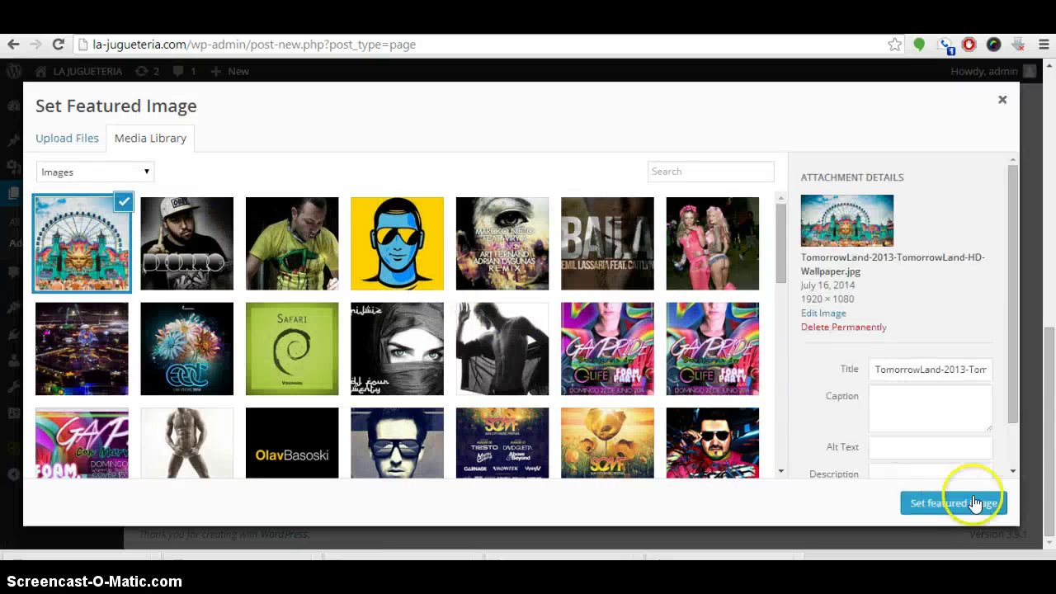
{"action": "left_click", "coordinate": [976, 503]}
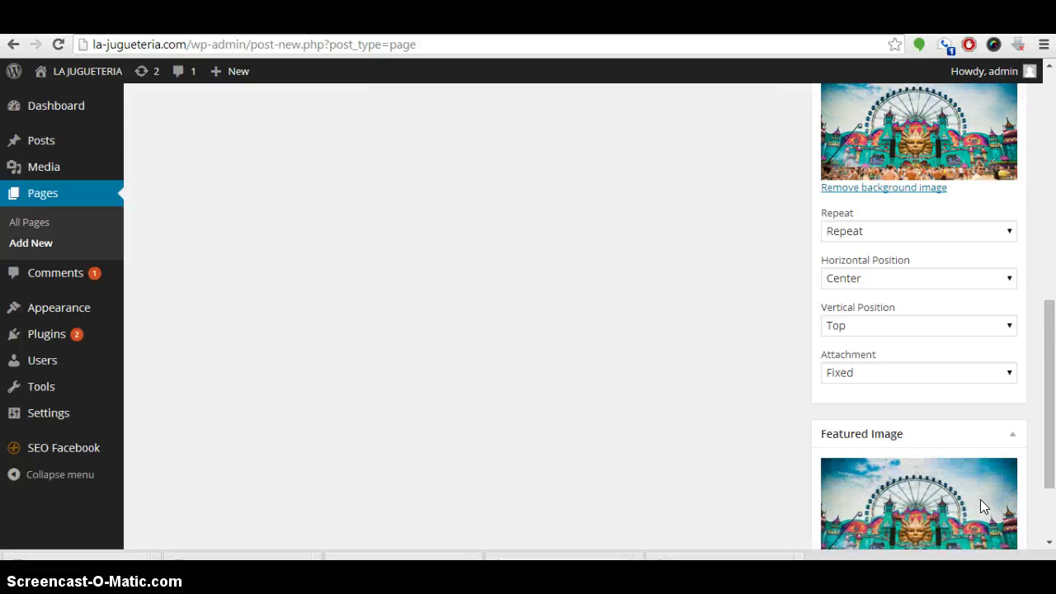
{"action": "scroll", "coordinate": [981, 505], "scroll_direction": "down", "scroll_amount": 3}
Step: Publish the "Tomorrowland TV 2014 | Live First Weekend" page
{"action": "scroll", "coordinate": [982, 505], "scroll_direction": "up", "scroll_amount": 10}
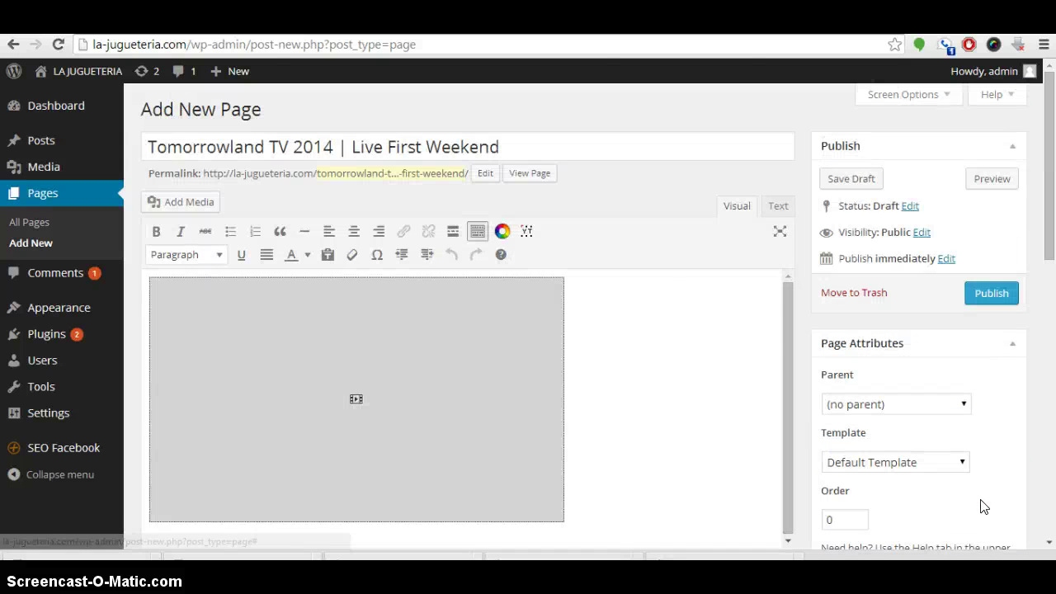
{"action": "left_click", "coordinate": [1035, 270]}
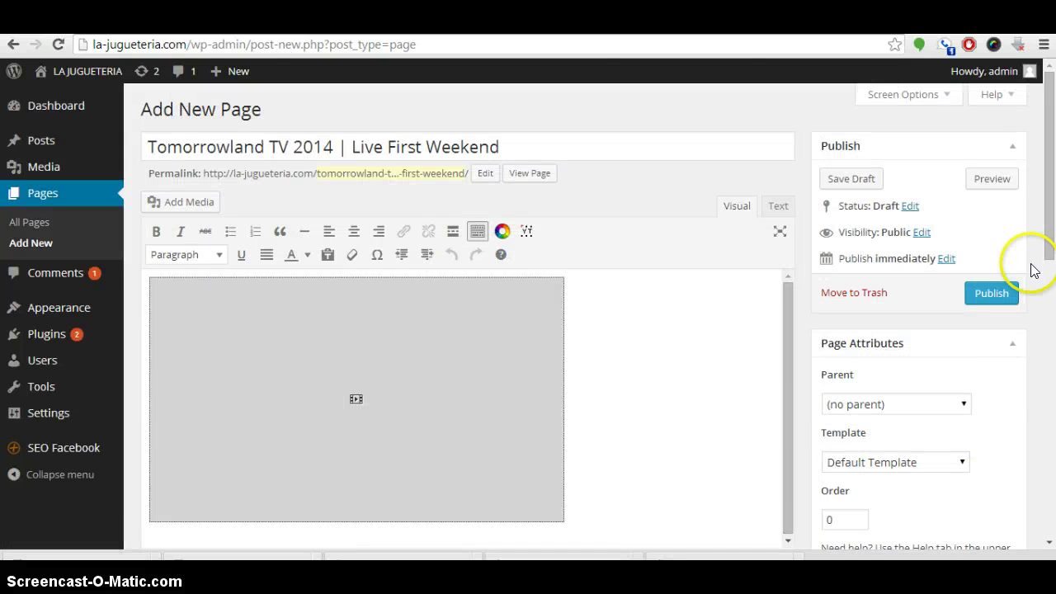
{"action": "left_click", "coordinate": [1001, 293]}
{"action": "left_click", "coordinate": [1003, 295]}
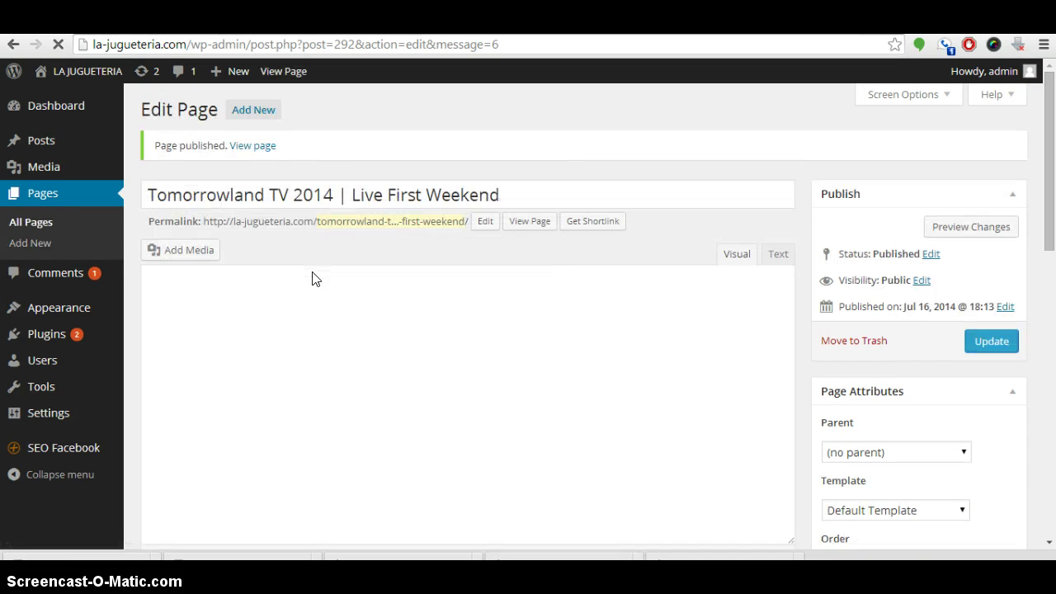
Step: View the published page on the site and examine its title, layout and custom background
{"action": "left_click", "coordinate": [243, 150]}
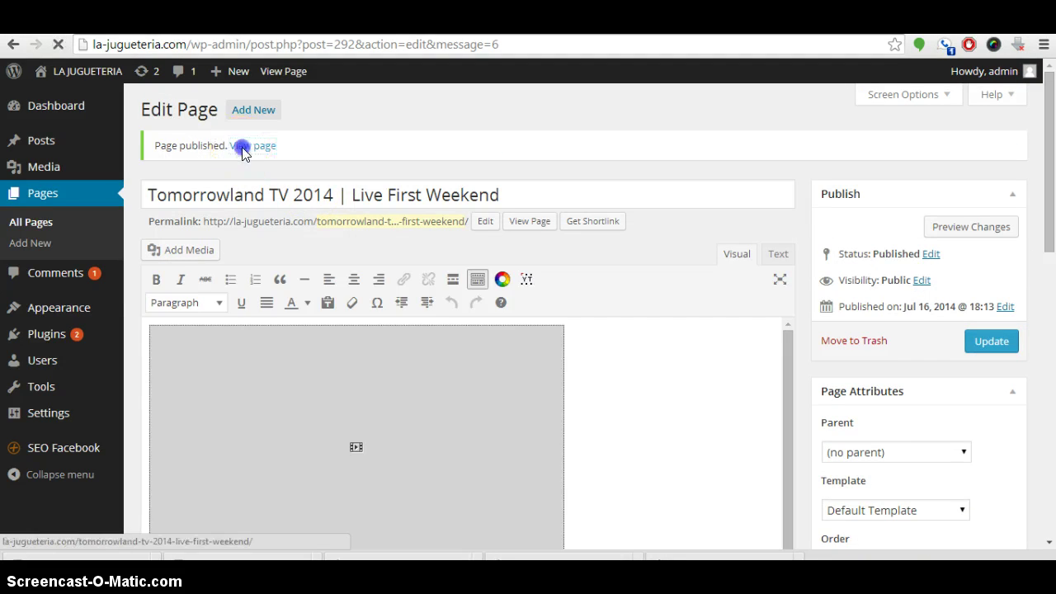
{"action": "left_click", "coordinate": [386, 43]}
{"action": "key", "text": "BackSpace"}
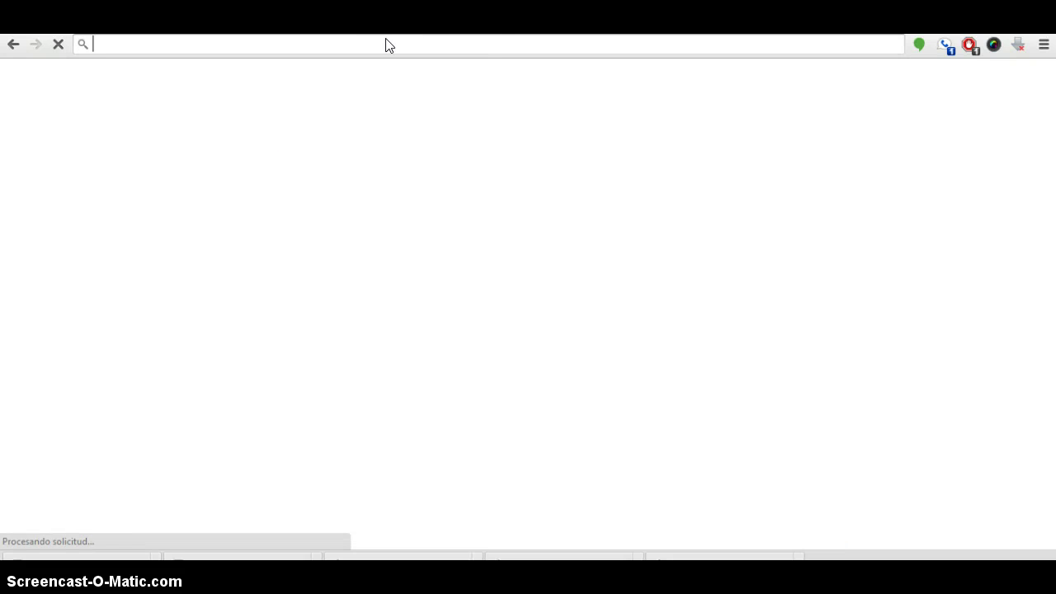
{"action": "left_click", "coordinate": [116, 37]}
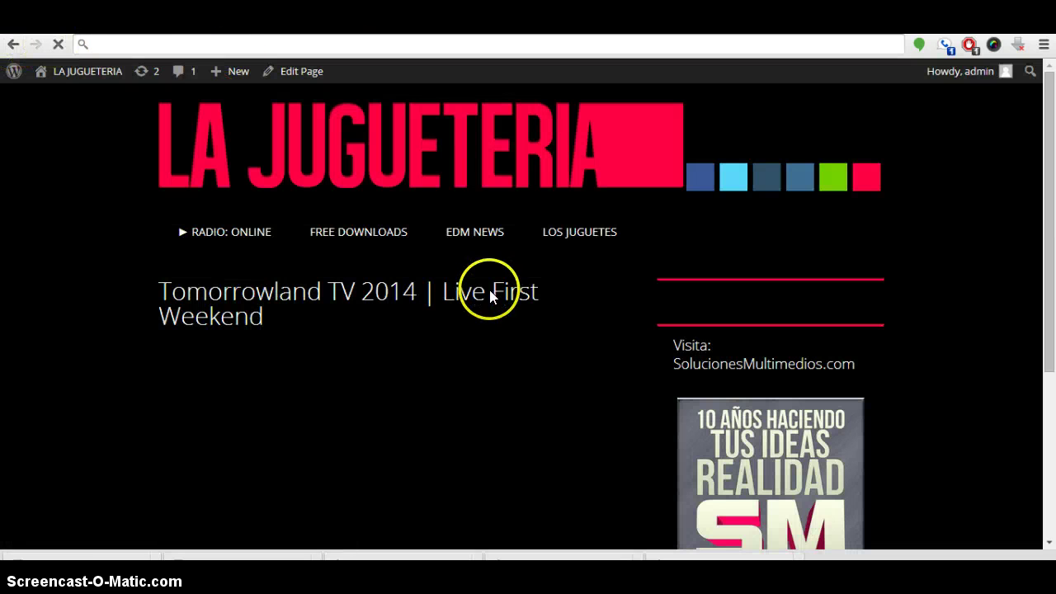
{"action": "scroll", "coordinate": [490, 297], "scroll_direction": "down", "scroll_amount": 1}
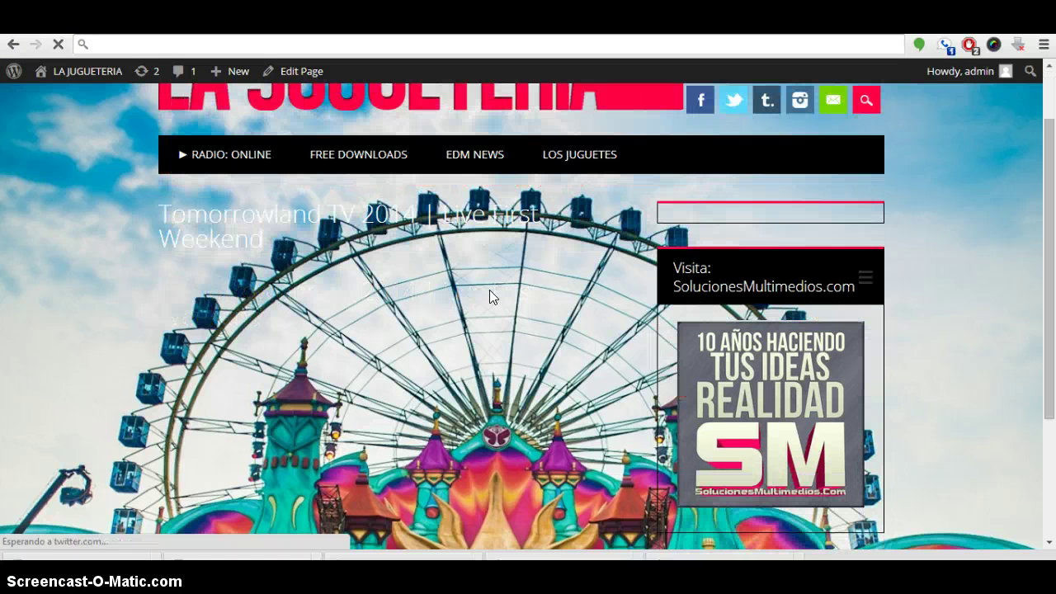
Step: Check the embedded Tomorrowland video and the share links on the published page, and return to the page editor
{"action": "scroll", "coordinate": [490, 297], "scroll_direction": "down", "scroll_amount": 3}
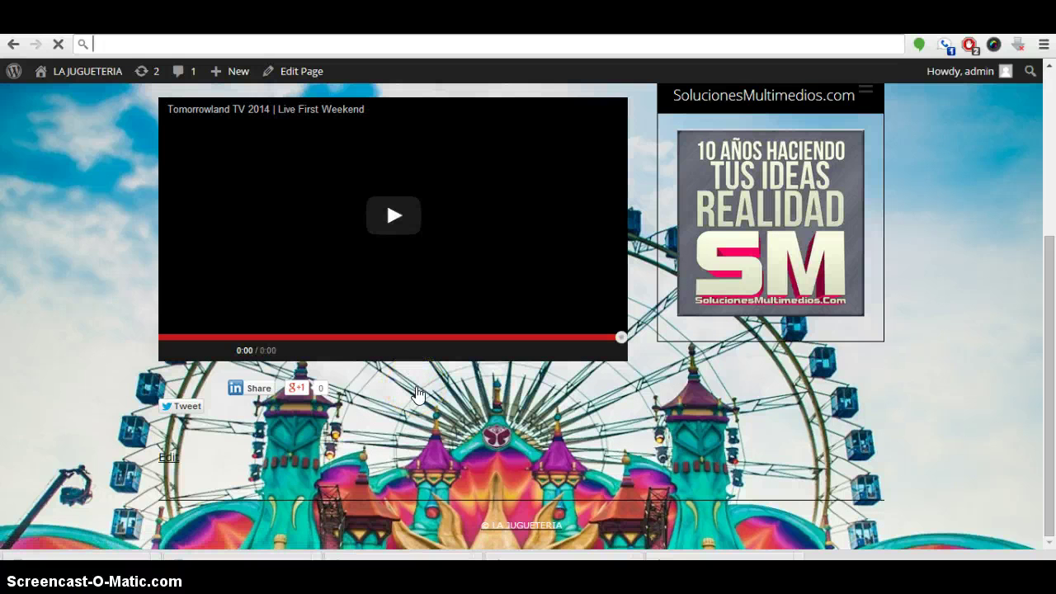
{"action": "scroll", "coordinate": [417, 396], "scroll_direction": "up", "scroll_amount": 3}
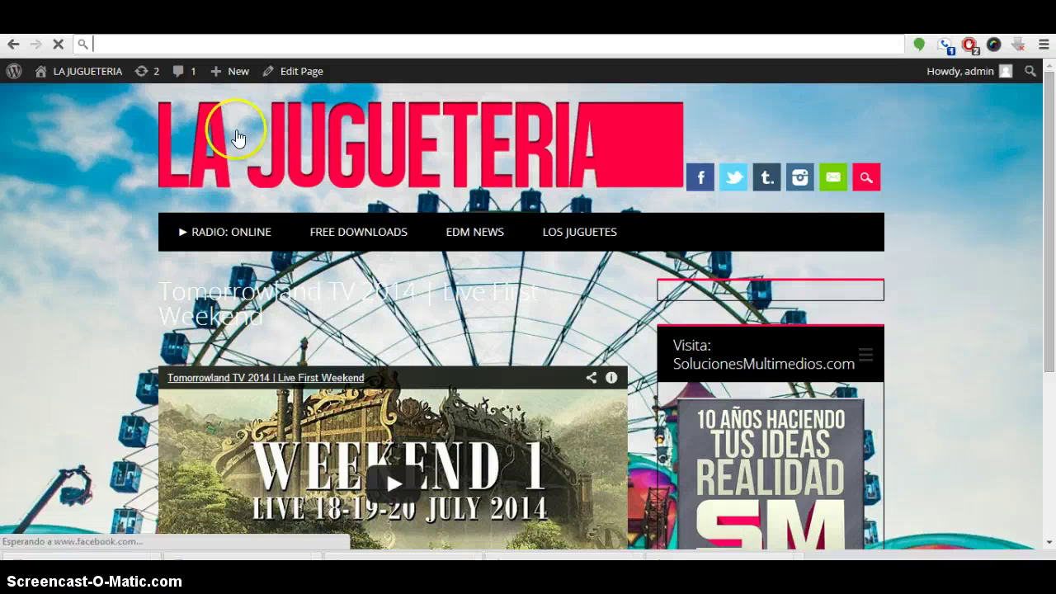
{"action": "left_click", "coordinate": [12, 45]}
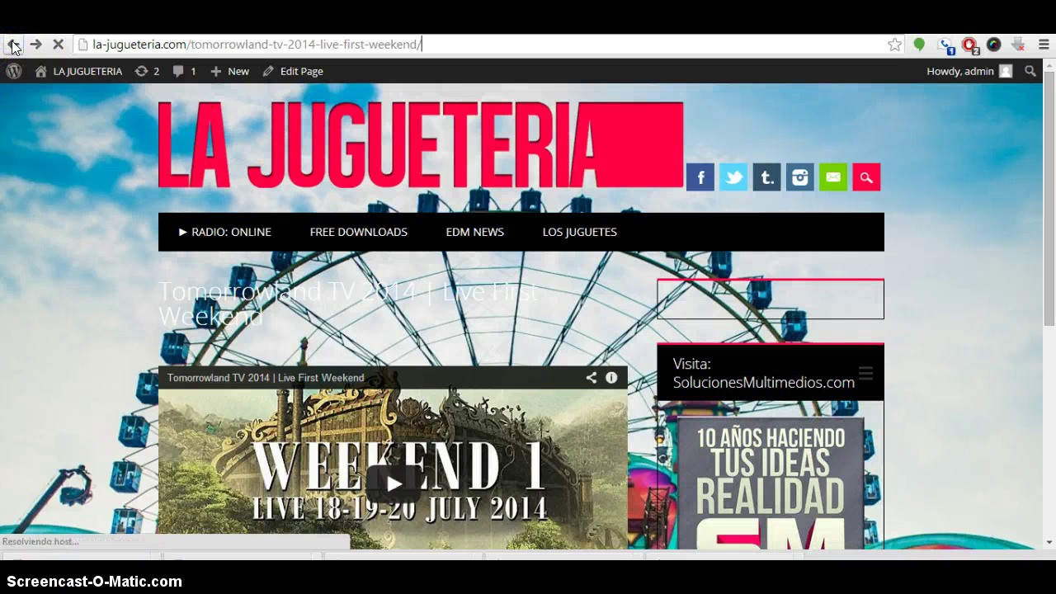
{"action": "left_click", "coordinate": [12, 44]}
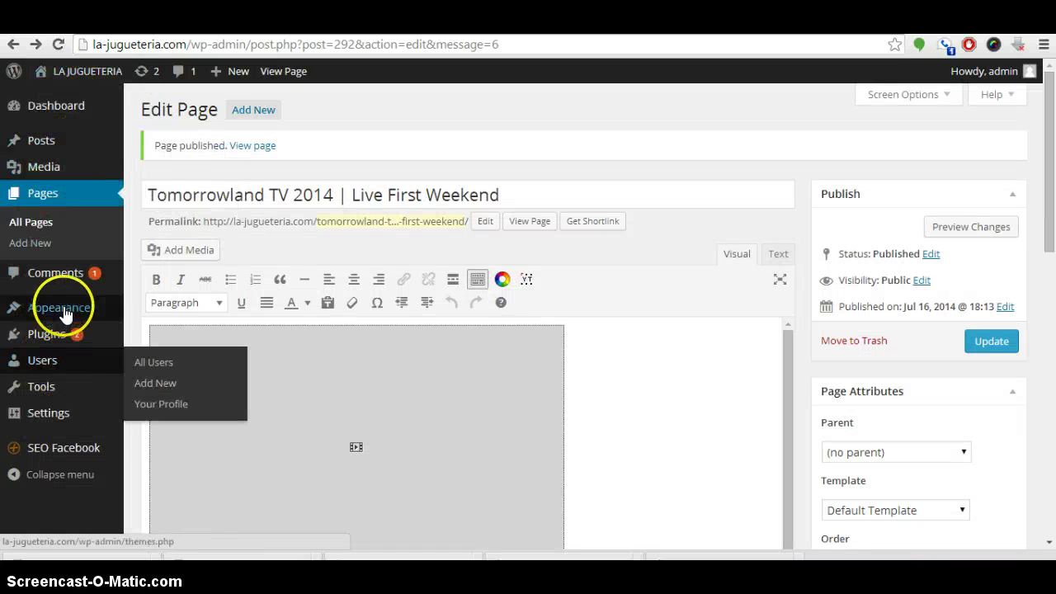
Step: Add the "Tomorrowland TV 2014 | Live First Weekend" page to the site's navigation menu, Menu 1
{"action": "mouse_move", "coordinate": [65, 314]}
{"action": "left_click", "coordinate": [139, 373]}
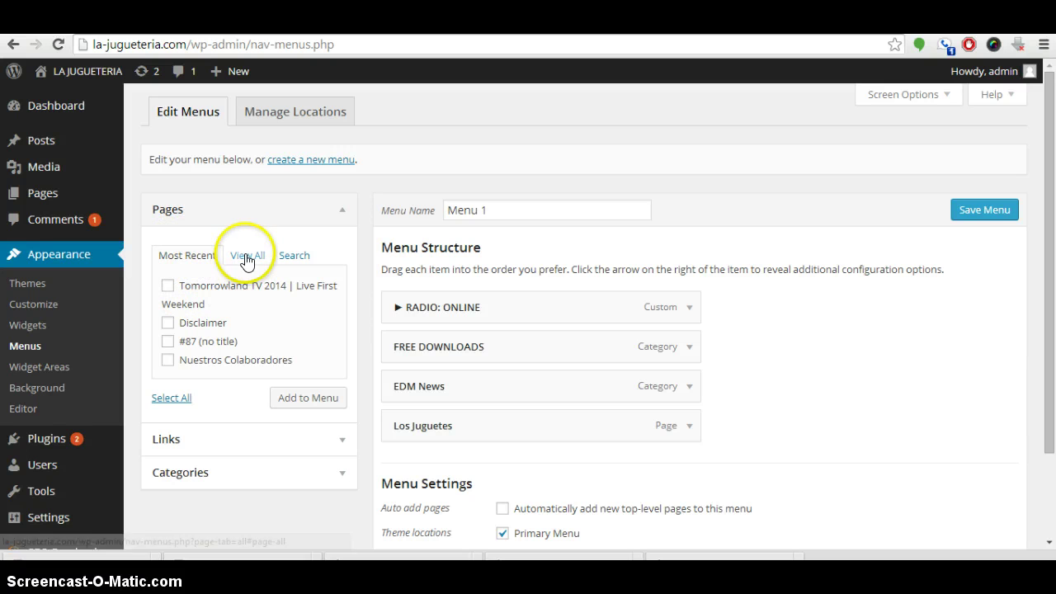
{"action": "left_click", "coordinate": [169, 287]}
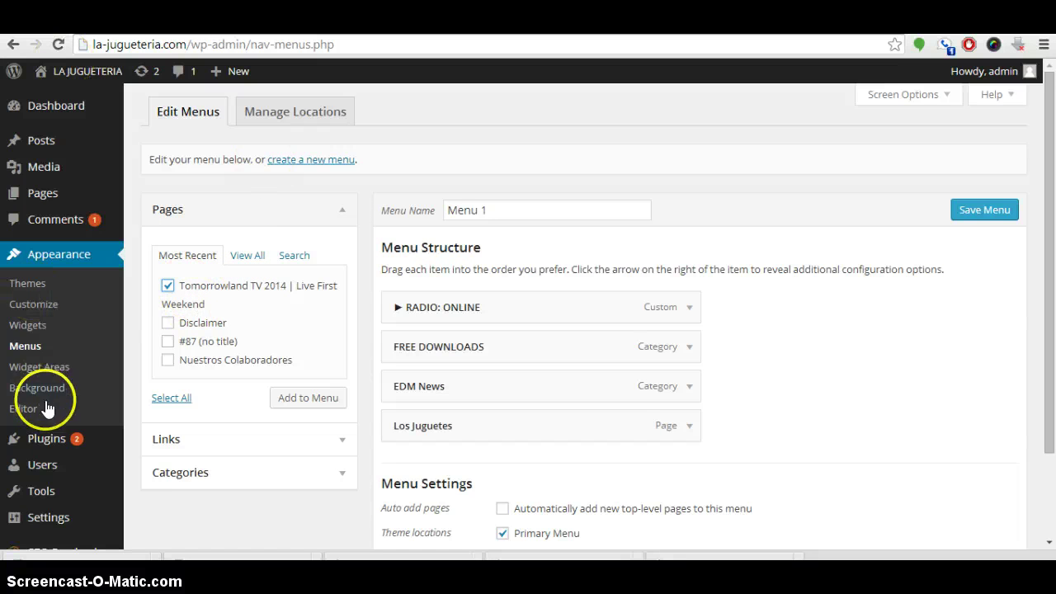
{"action": "left_click", "coordinate": [322, 403]}
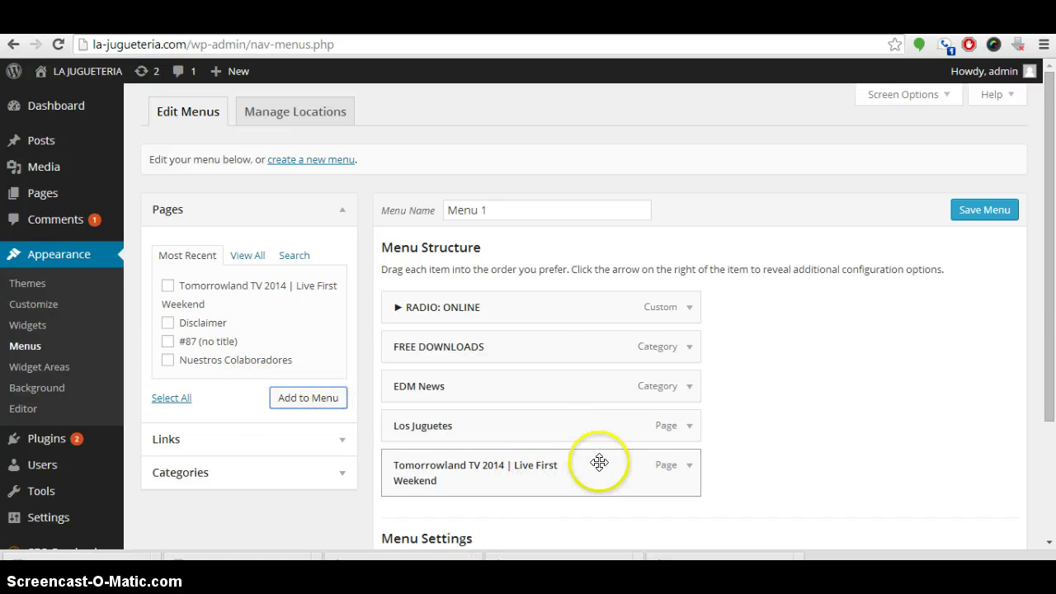
Step: Place the Tomorrowland TV 2014 entry directly after RADIO: ONLINE as a top-level item and save the menu
{"action": "left_click_drag", "start_coordinate": [475, 454], "coordinate": [494, 322]}
{"action": "left_click_drag", "start_coordinate": [468, 332], "coordinate": [468, 333]}
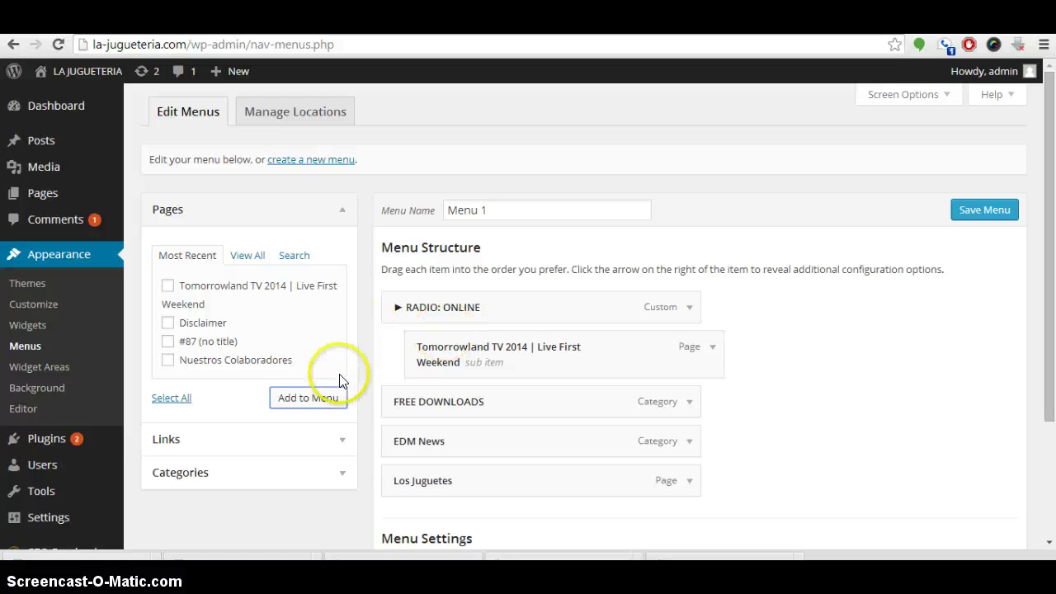
{"action": "left_click_drag", "start_coordinate": [584, 338], "coordinate": [552, 353]}
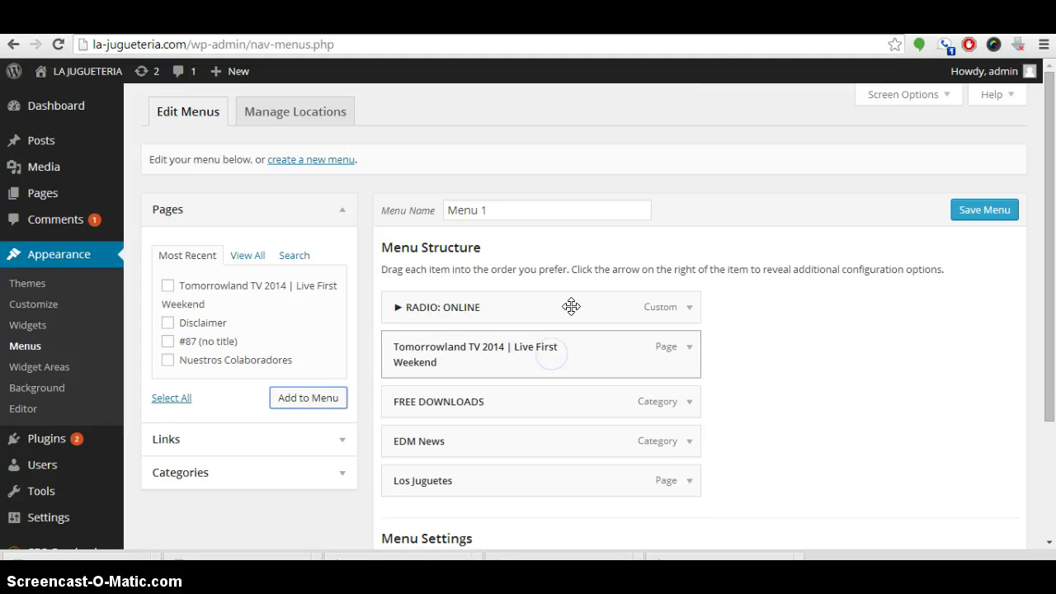
{"action": "left_click", "coordinate": [986, 212]}
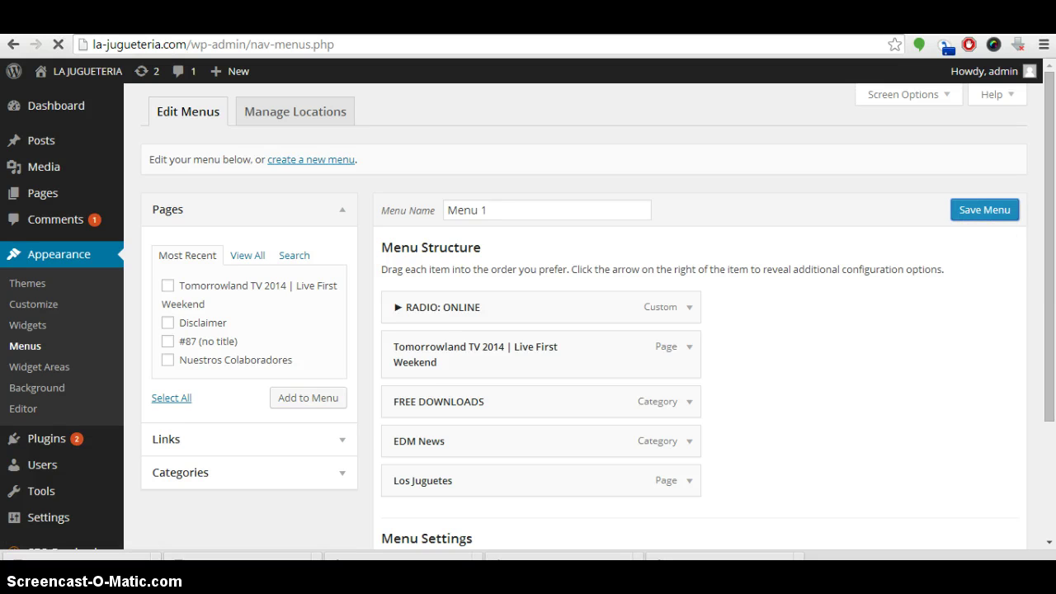
Step: Visit the site's home page and check the Tomorrowland TV 2014 entry in its navigation menu
{"action": "left_click", "coordinate": [104, 76]}
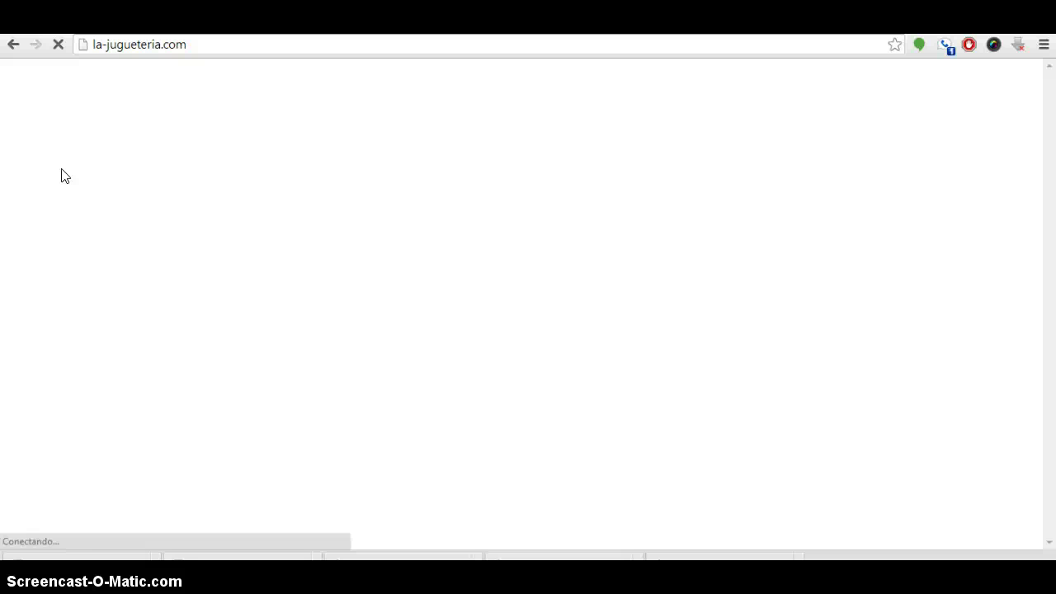
{"action": "left_click", "coordinate": [62, 173]}
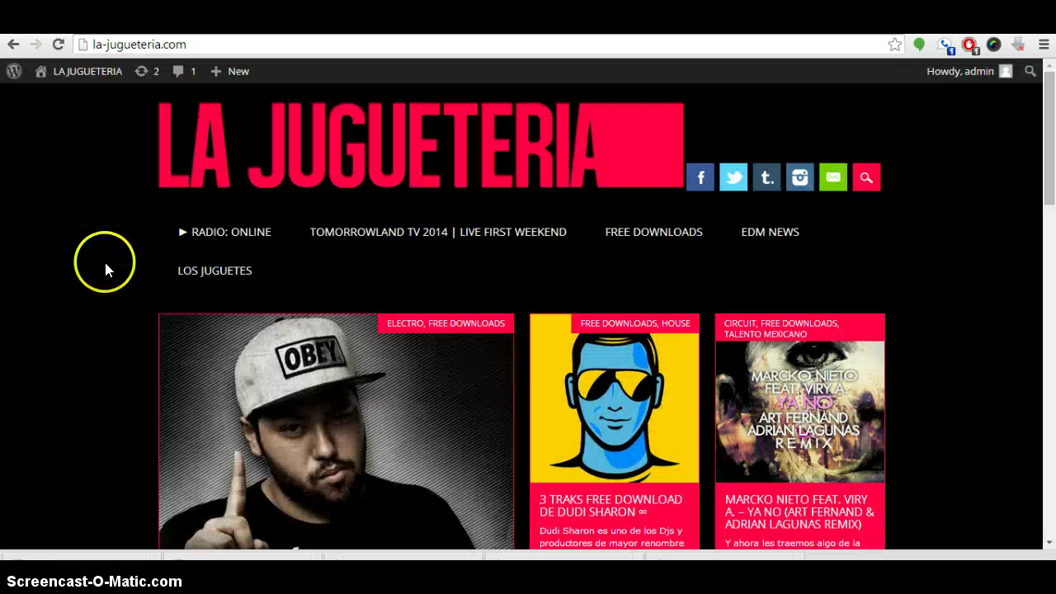
{"action": "left_click", "coordinate": [514, 234]}
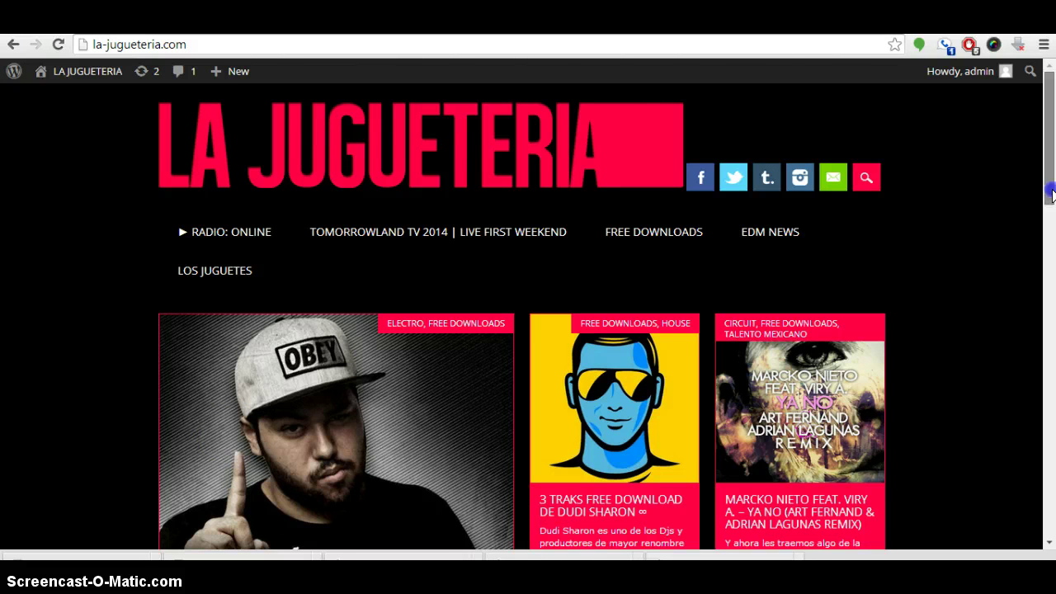
{"action": "scroll", "coordinate": [462, 184], "scroll_direction": "down", "scroll_amount": 1}
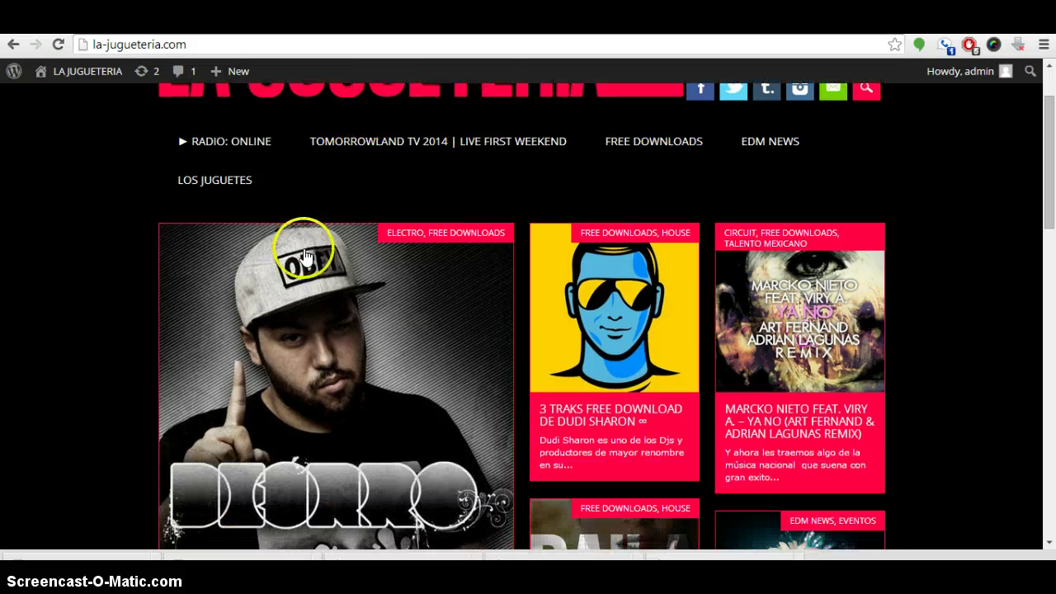